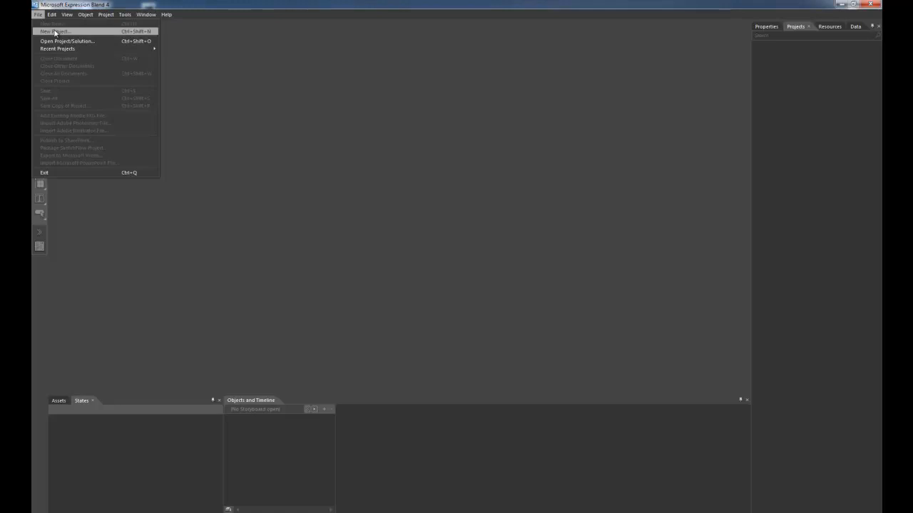
Step: Create a new Windows Phone Application project in Visual C#, version 7.1
click(54, 32)
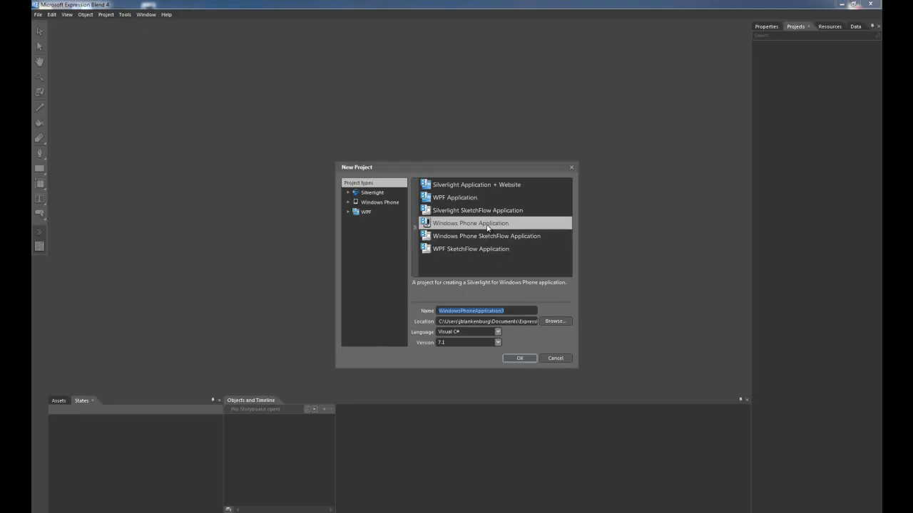
click(519, 357)
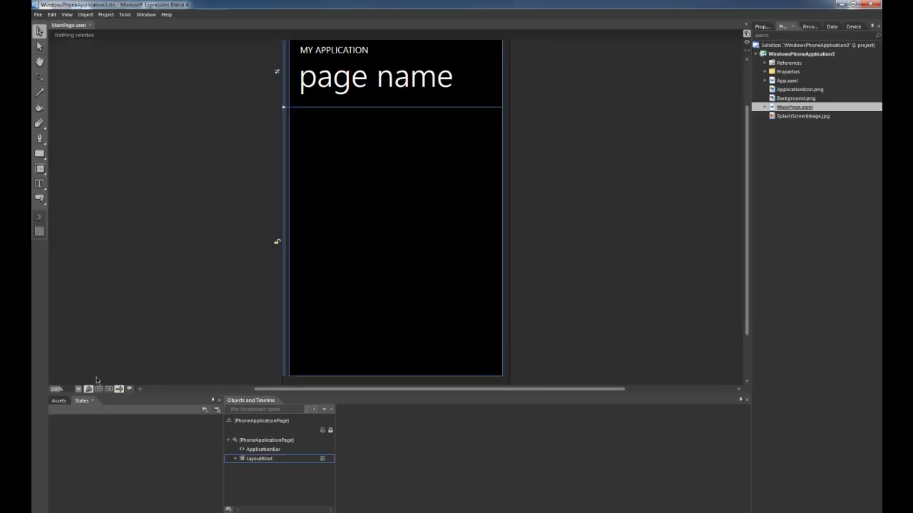
drag(66, 390, 65, 390)
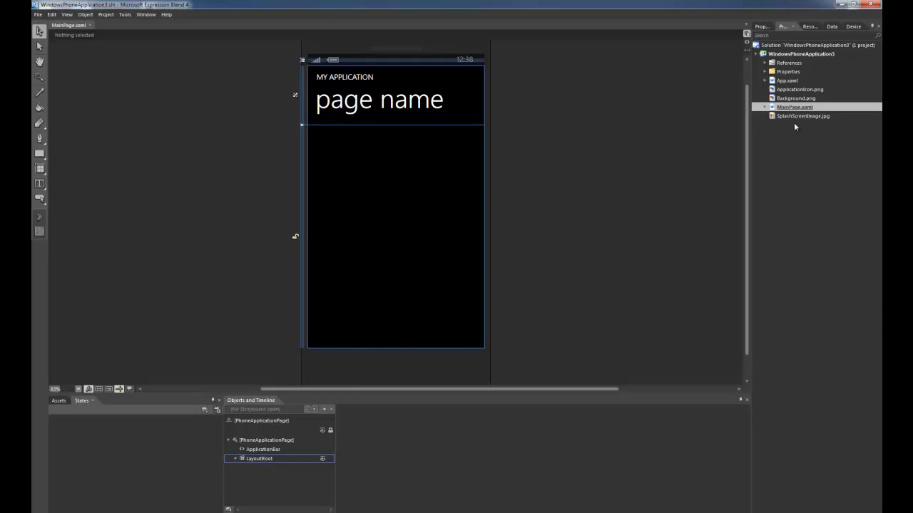
Step: Place a ListBox control in the content panel below the page title
click(39, 217)
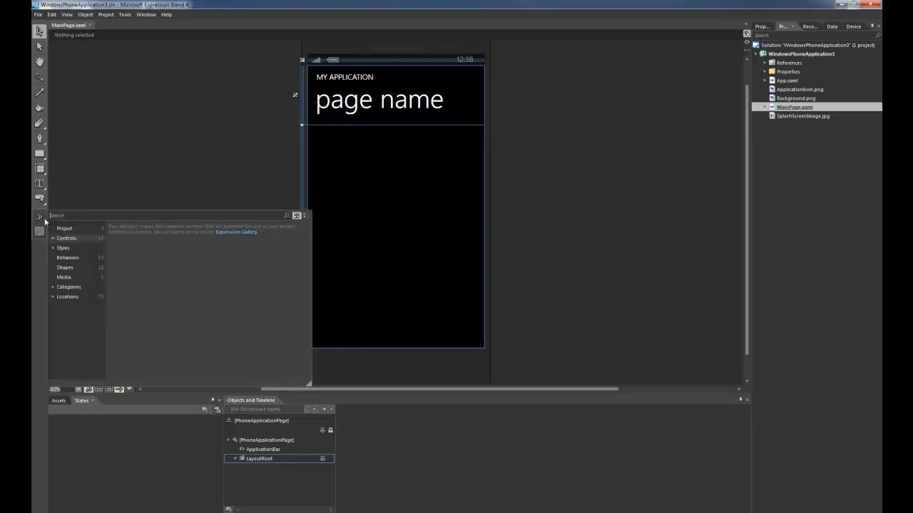
click(66, 238)
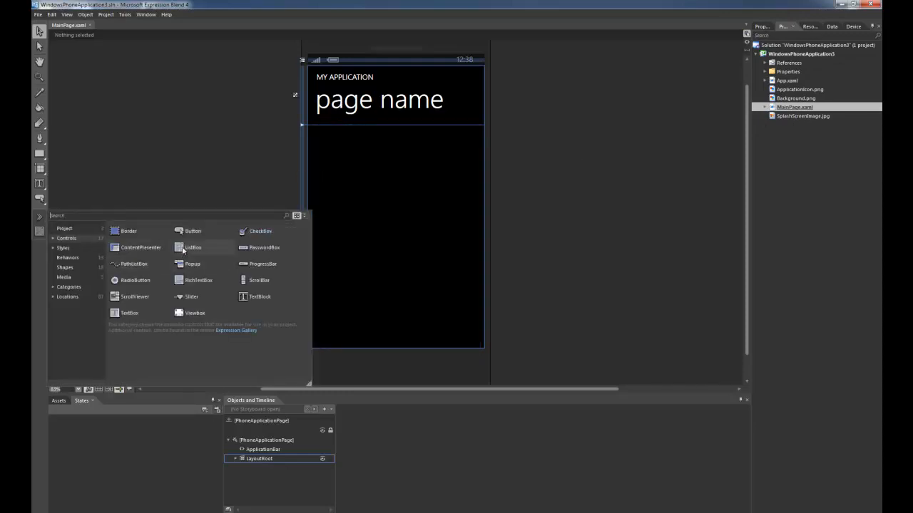
click(207, 247)
click(348, 177)
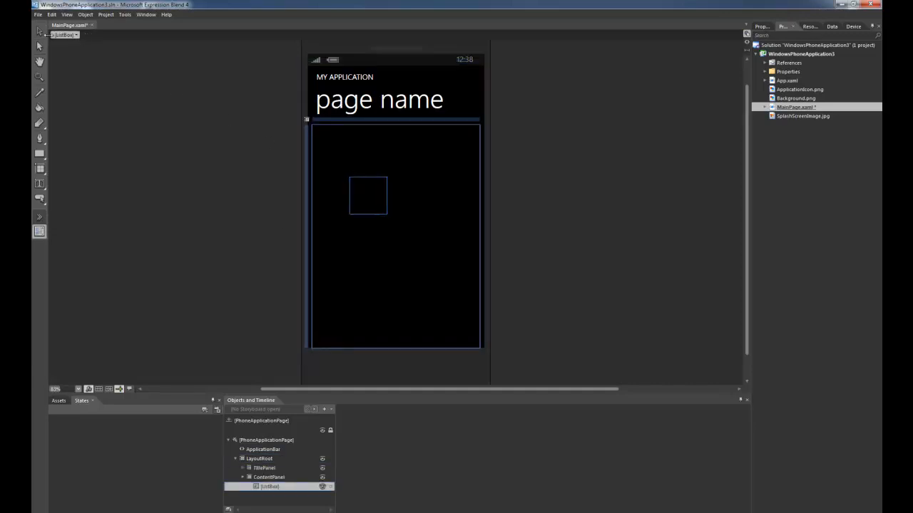
Step: Resize the ListBox from both opposite corners so that it fills nearly the whole content panel
key(v)
drag(349, 180, 314, 127)
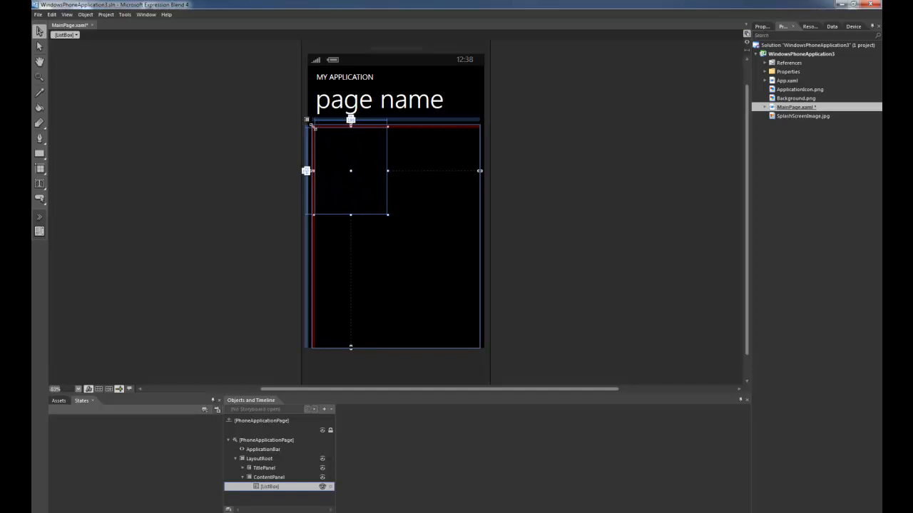
drag(387, 215, 478, 347)
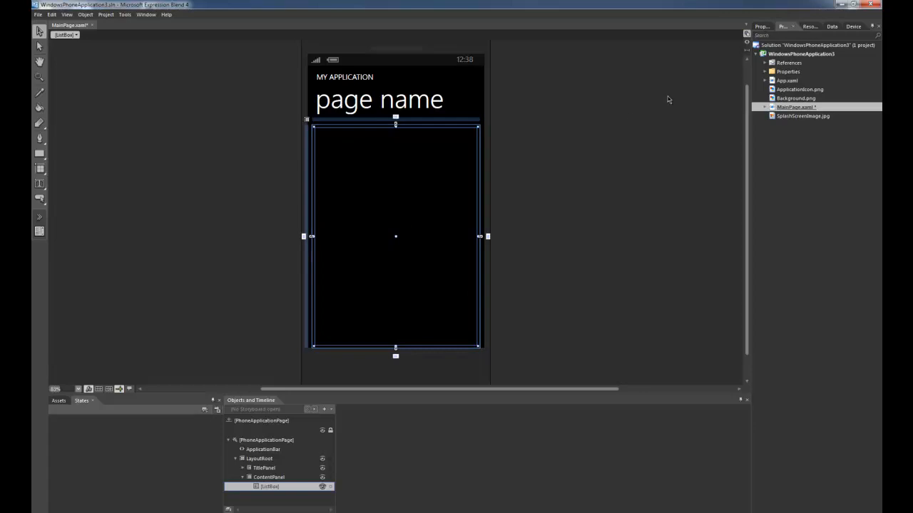
Step: Create a new sample data source named Furniture, defined in the project and enabled while the application is running
click(830, 28)
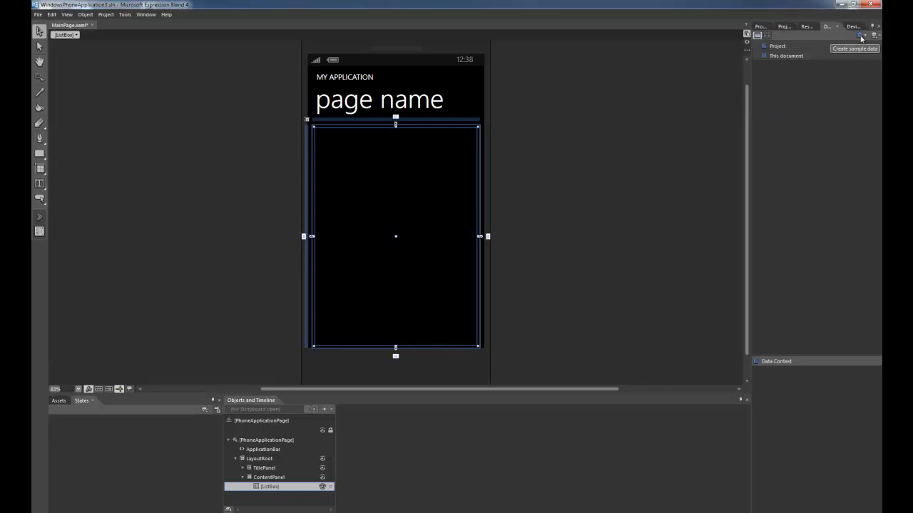
click(861, 36)
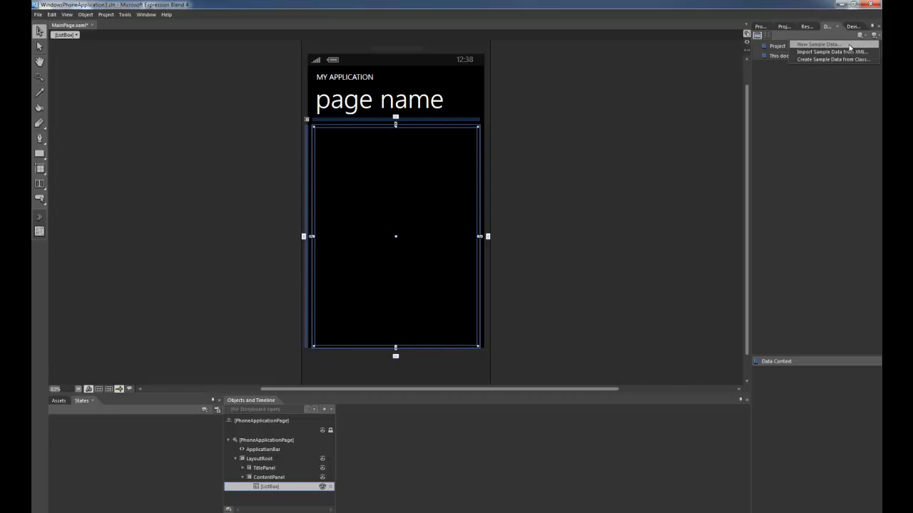
click(850, 45)
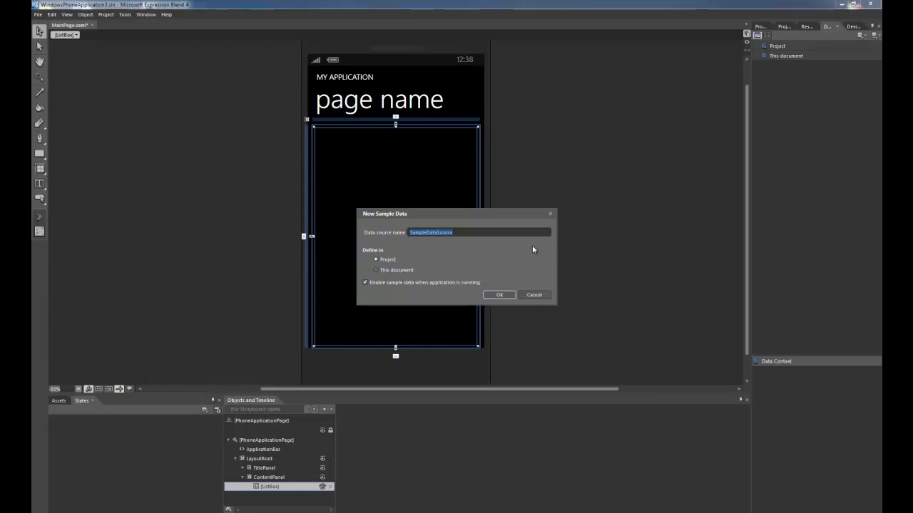
text(Furniture)
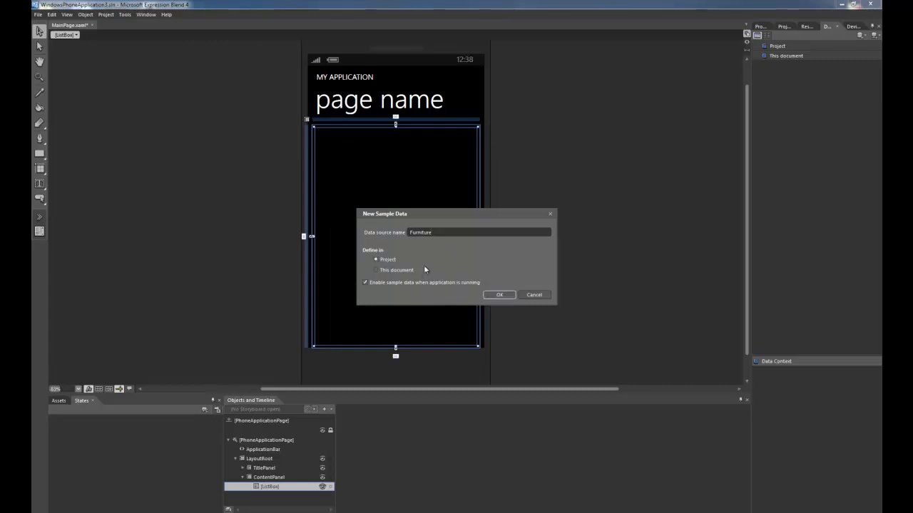
click(499, 296)
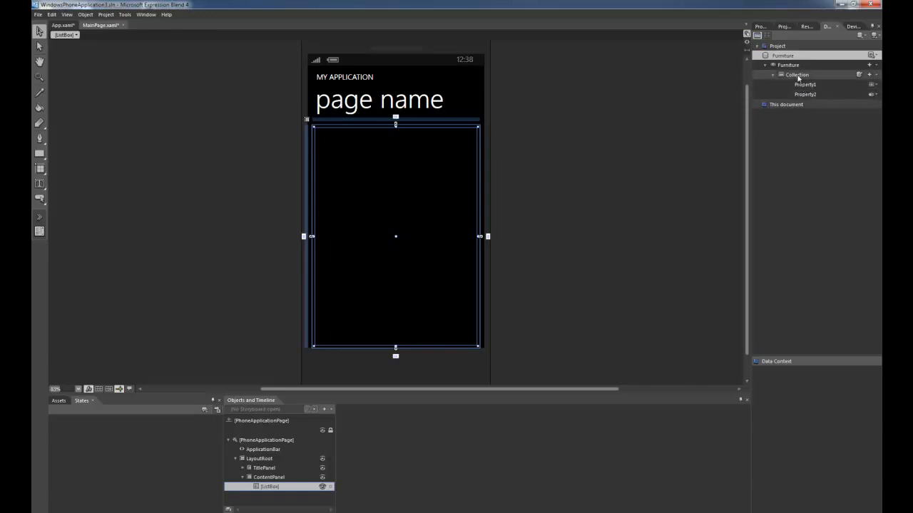
Step: Rename the collection in the Furniture data source to Chairs
double_click(798, 75)
text(Chairs)
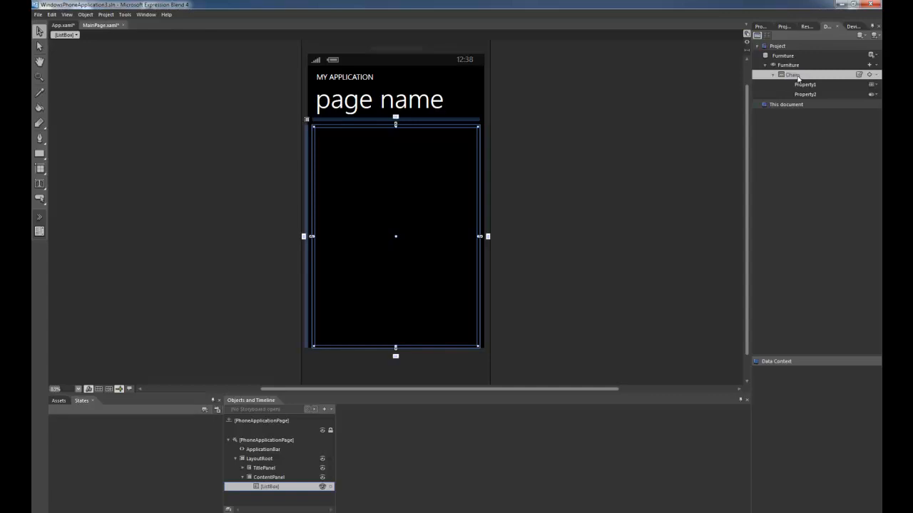
click(801, 85)
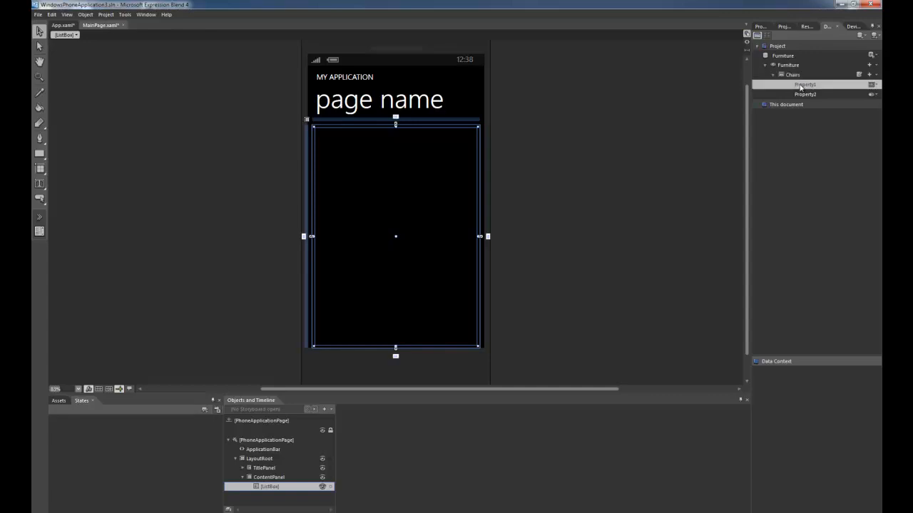
Step: Rename the Chairs collection's Property1 to SKU and Property2 to Price
click(807, 87)
text(SKU)
key(Return)
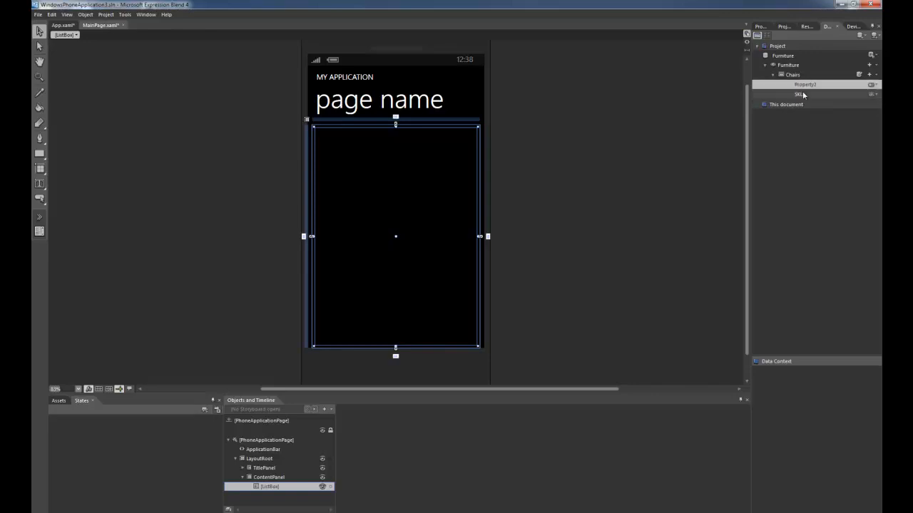
click(806, 84)
text(Price)
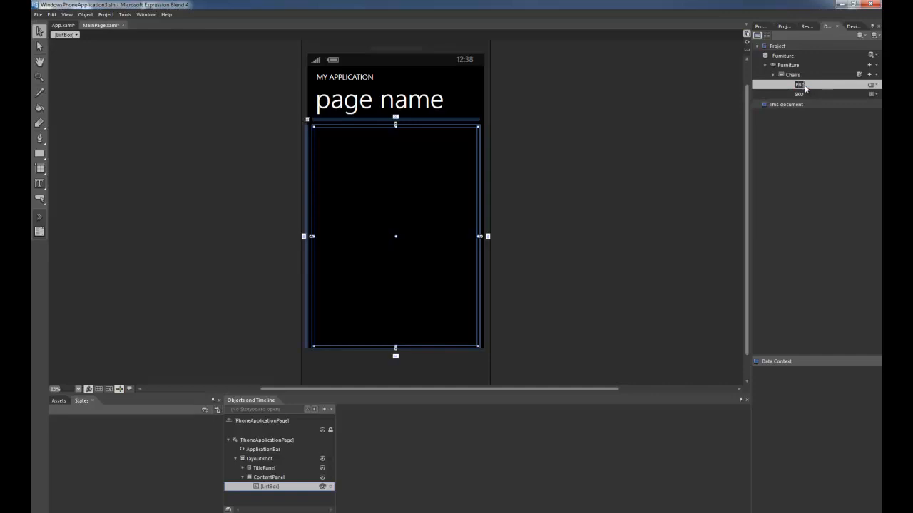
key(Return)
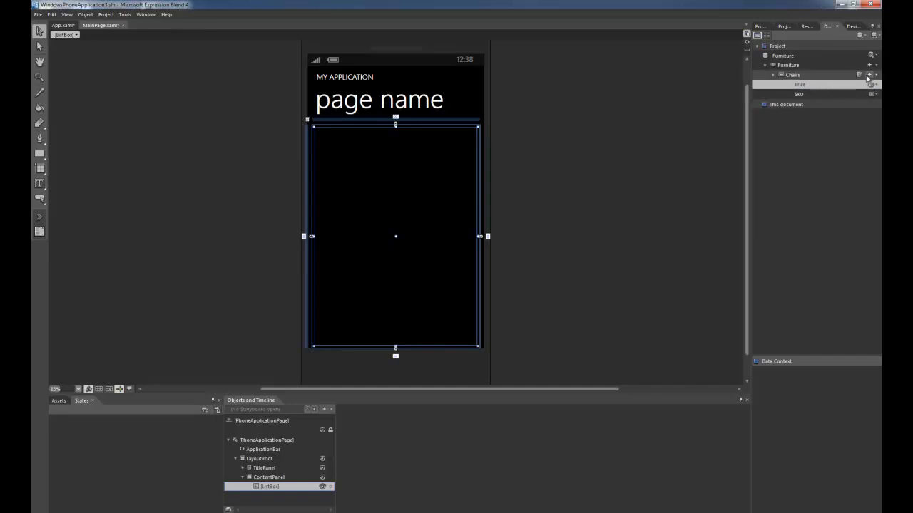
Step: Add two simple properties to the Chairs collection and name them Description and Image
click(869, 75)
click(869, 75)
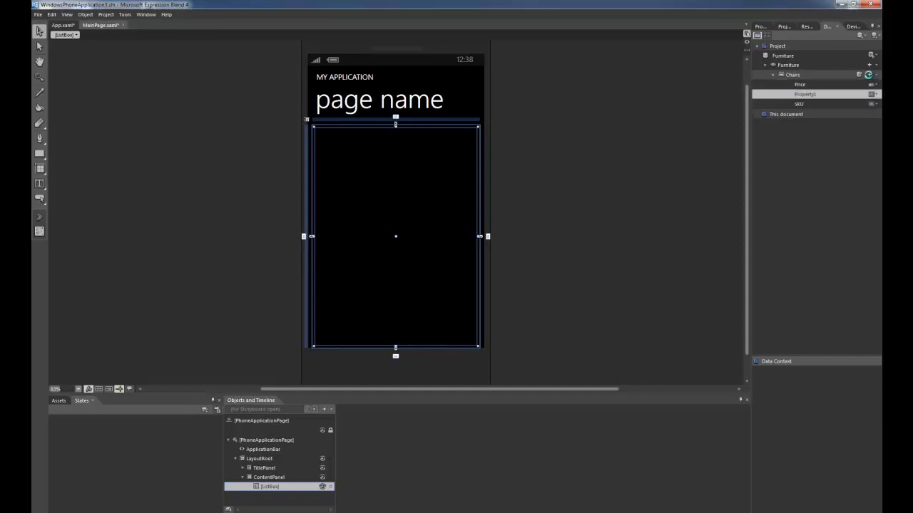
double_click(810, 95)
text(Description)
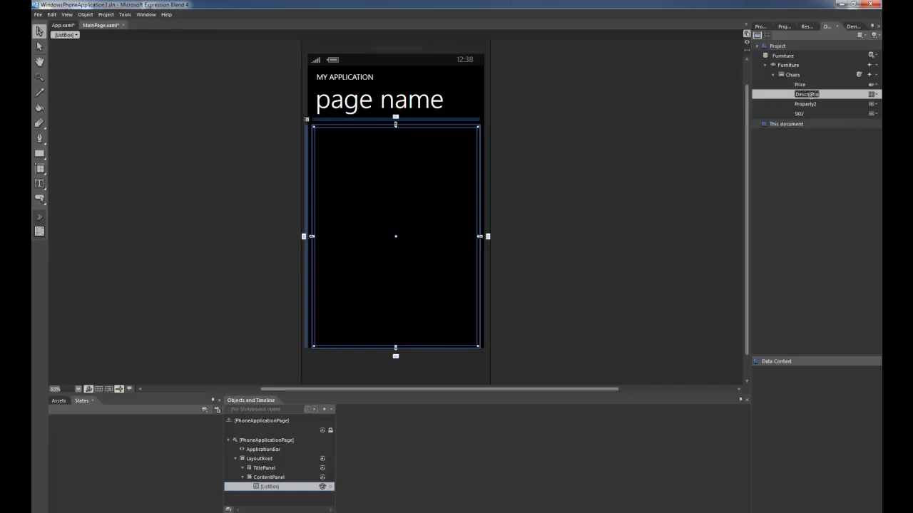
key(Return)
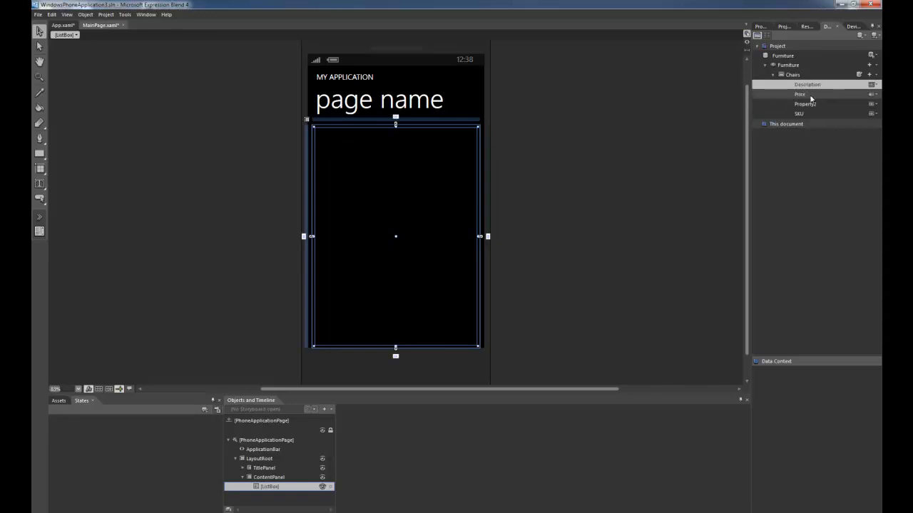
double_click(810, 104)
text(Image)
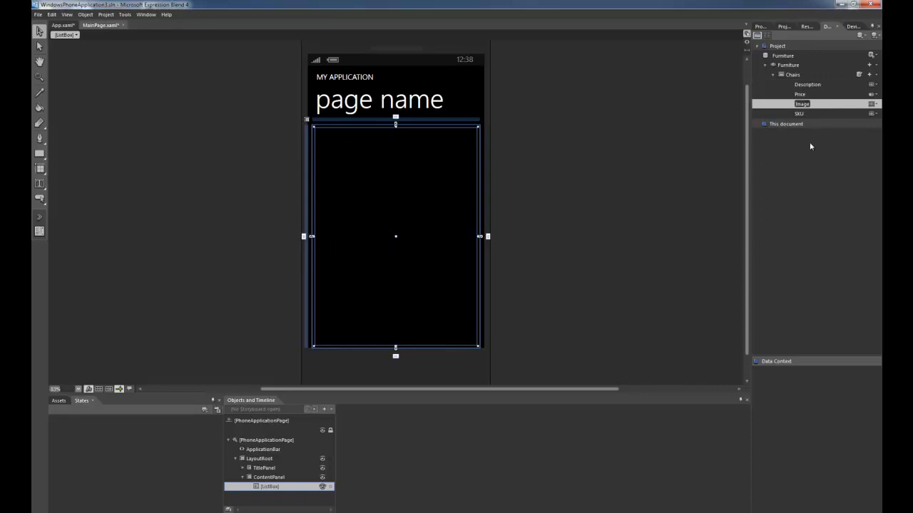
click(821, 113)
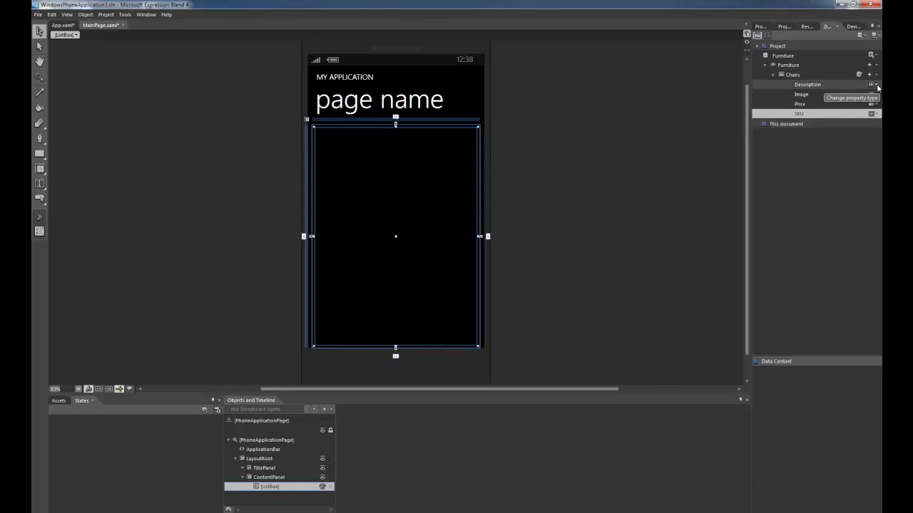
Step: Keep the Description property as a String in Lorem ipsum format and raise its maximum word count
click(877, 86)
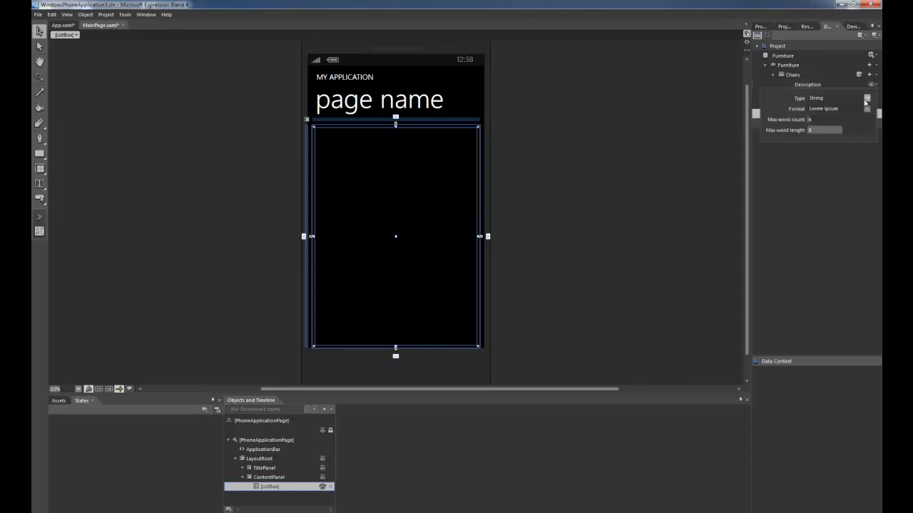
click(867, 109)
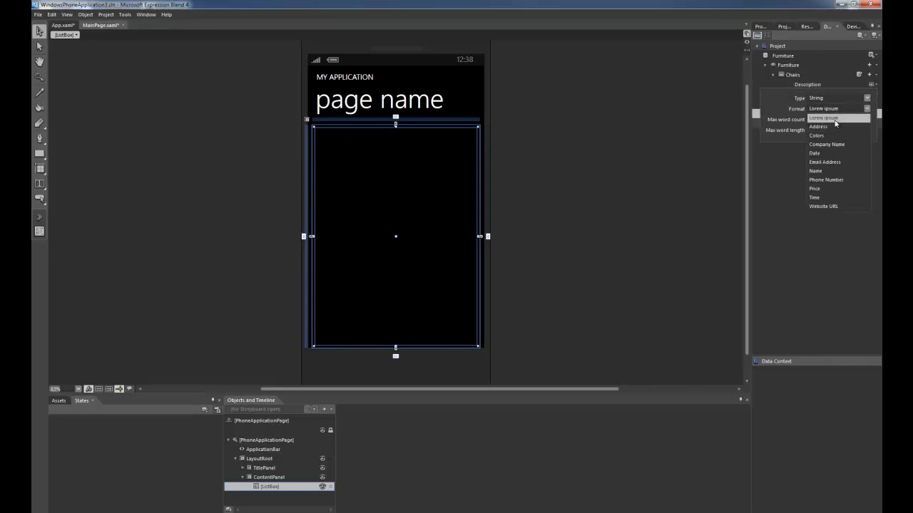
click(834, 119)
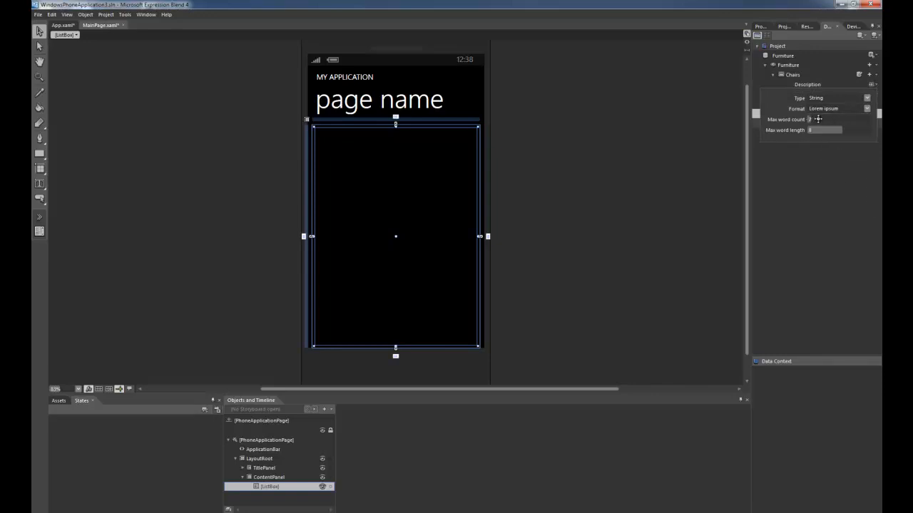
drag(817, 119, 815, 119)
click(810, 166)
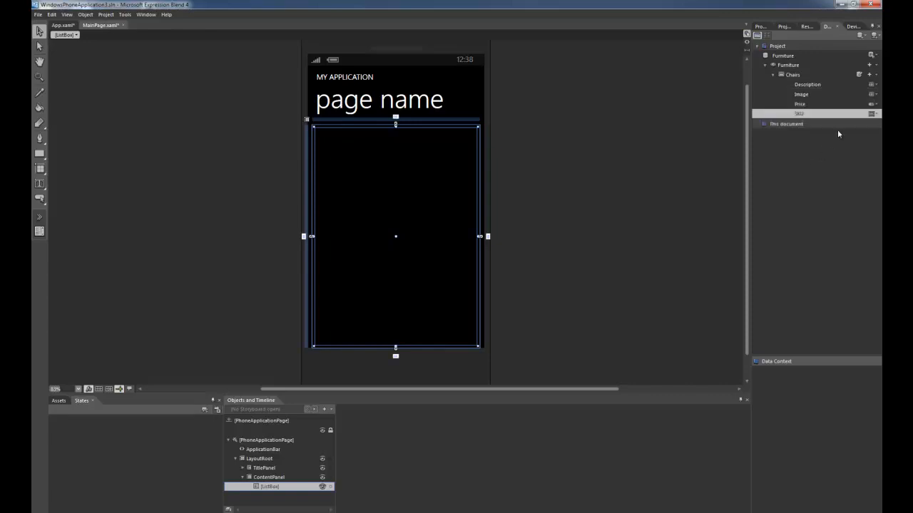
Step: Change the Image property's type to Image, leaving its location empty
click(872, 105)
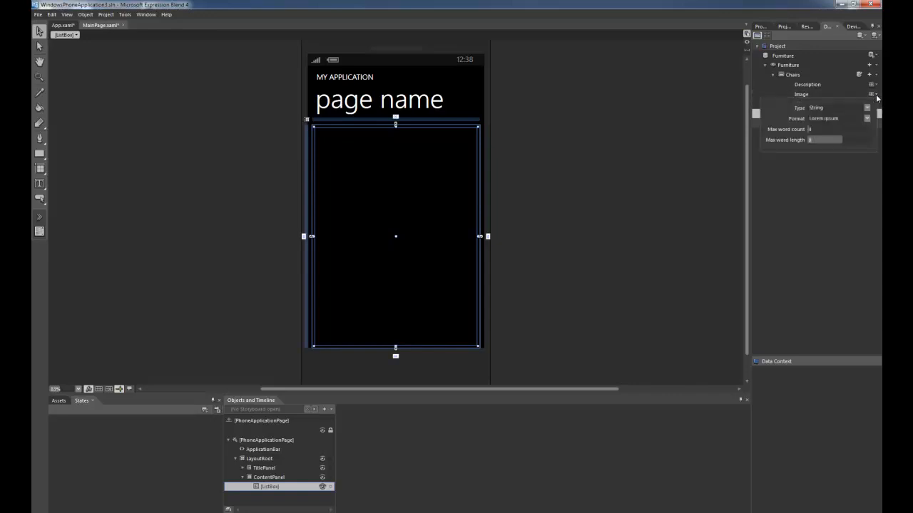
click(867, 108)
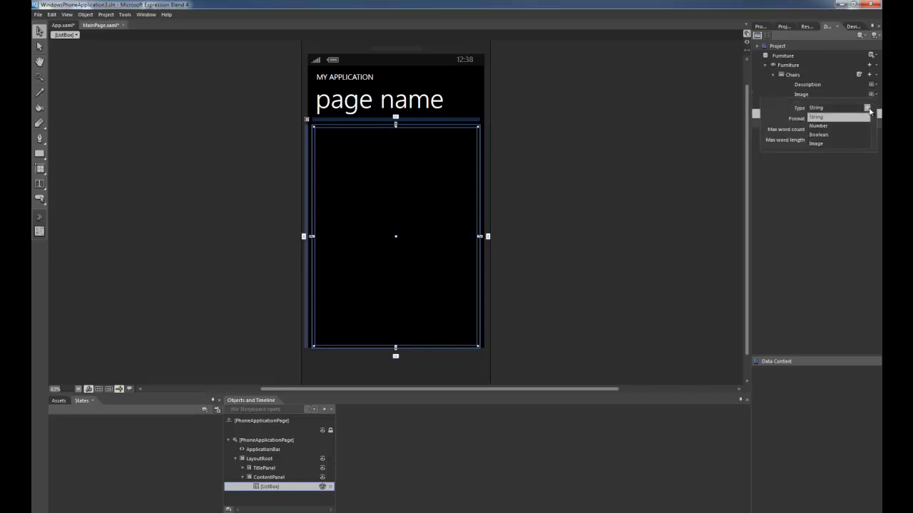
click(841, 144)
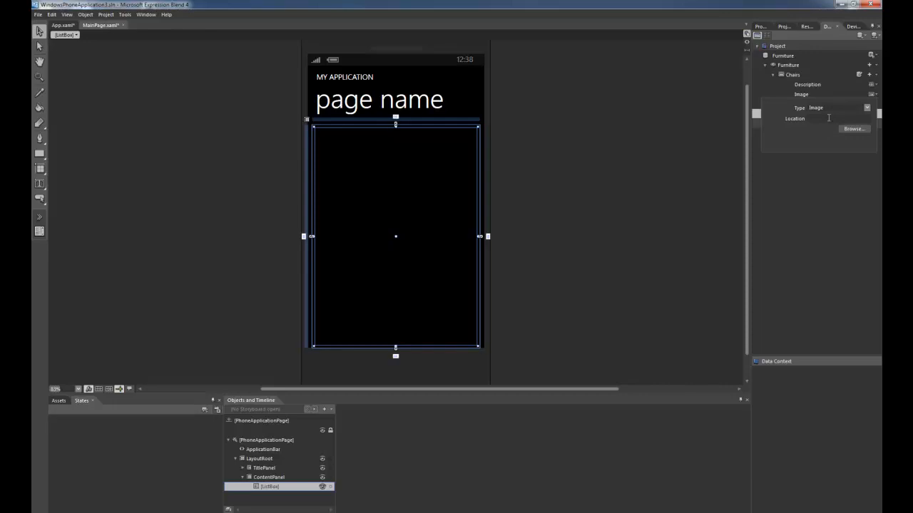
click(826, 164)
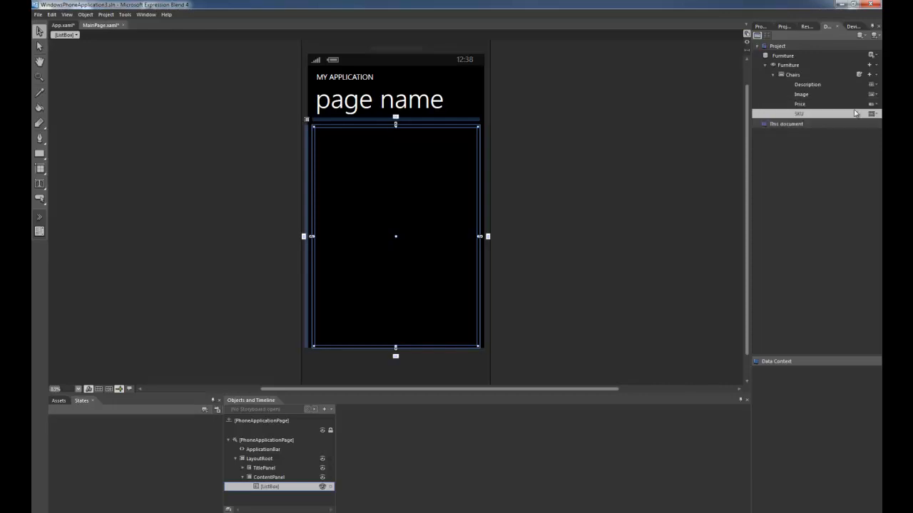
Step: Set the Price property's type to String with the Price format
click(875, 104)
click(867, 117)
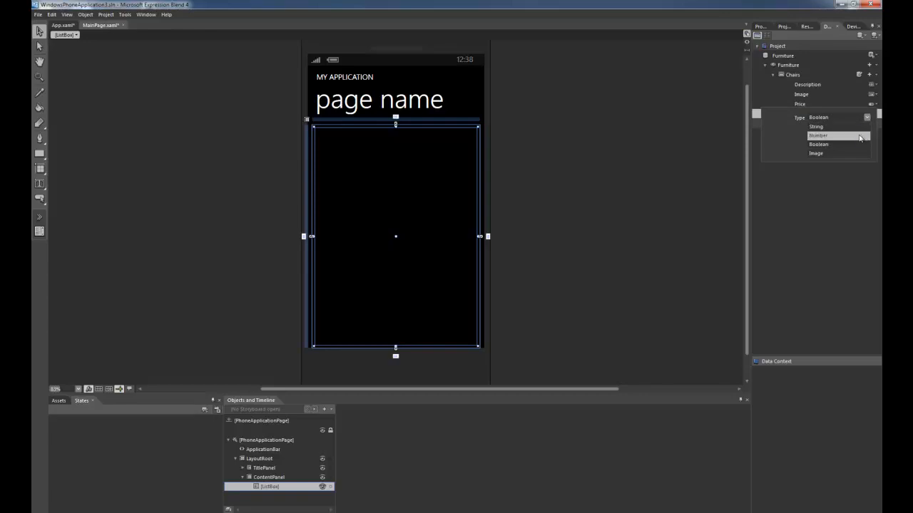
click(860, 137)
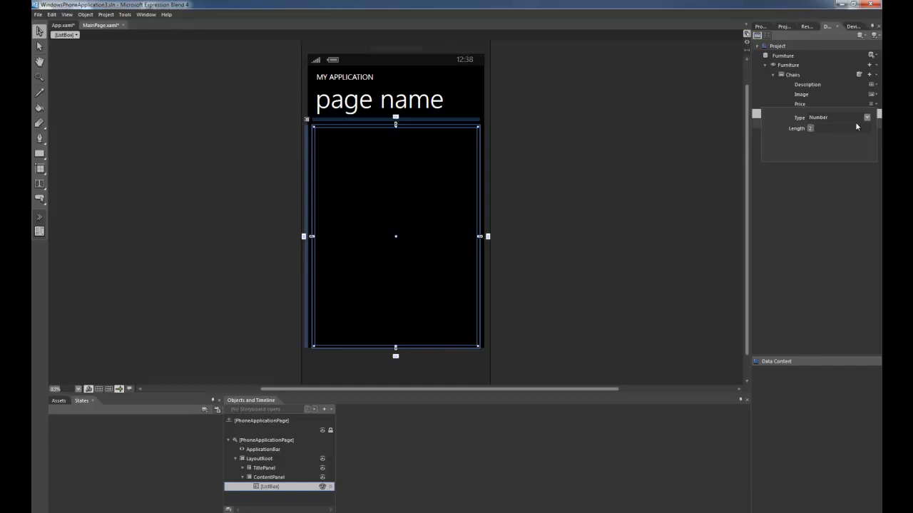
click(866, 119)
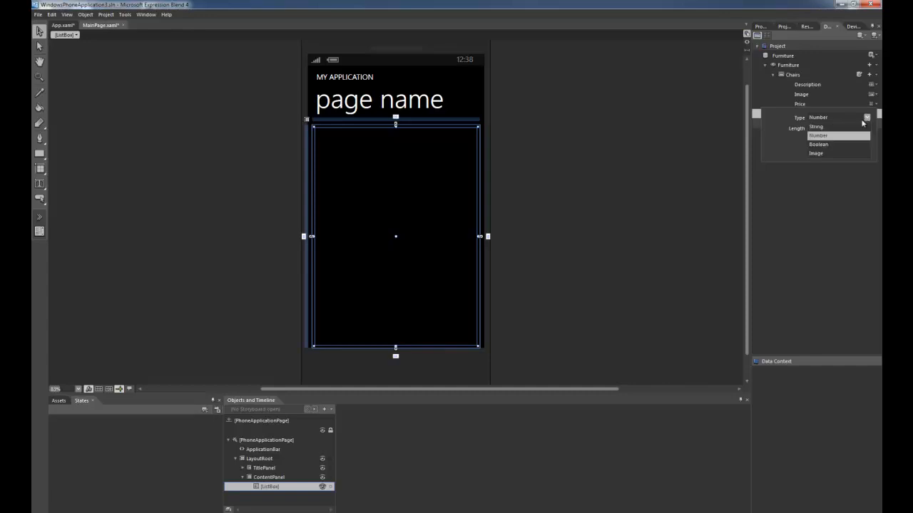
click(859, 126)
click(867, 128)
click(829, 208)
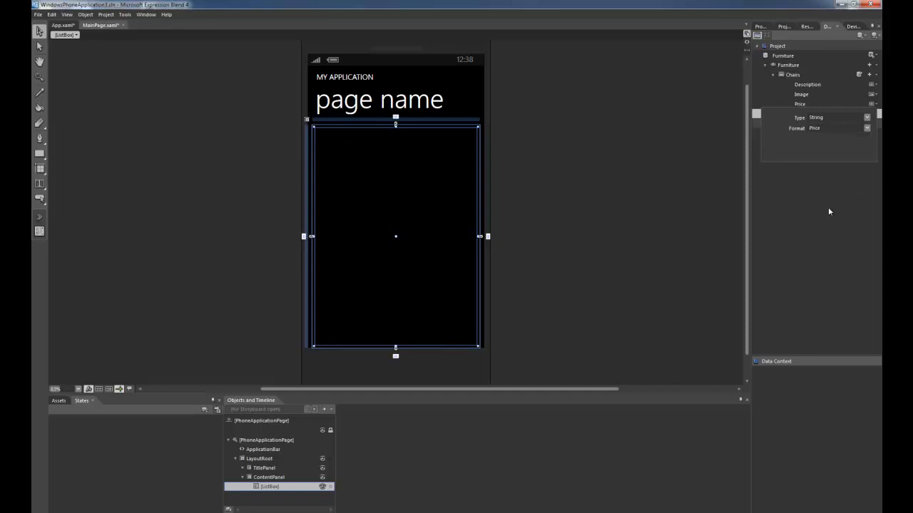
Step: Change the SKU property's type to Number with a length of 6
click(842, 173)
click(870, 114)
click(867, 126)
click(851, 145)
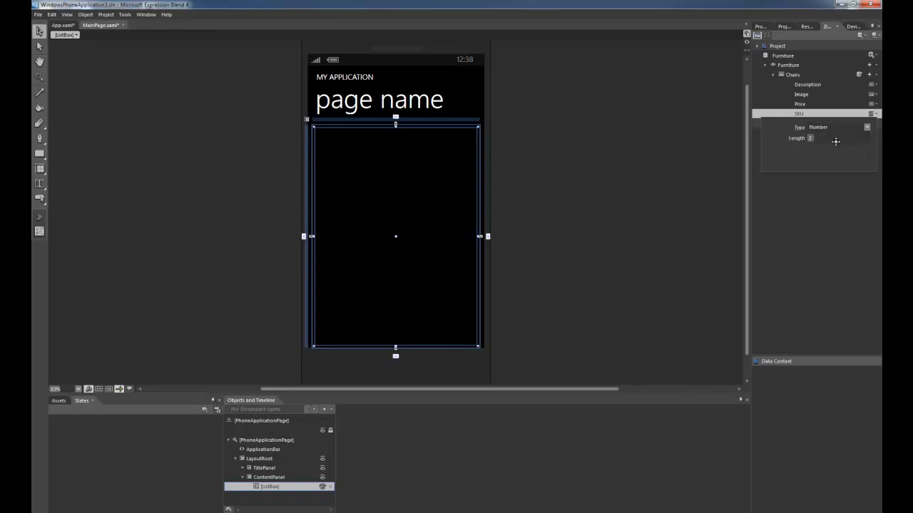
click(817, 138)
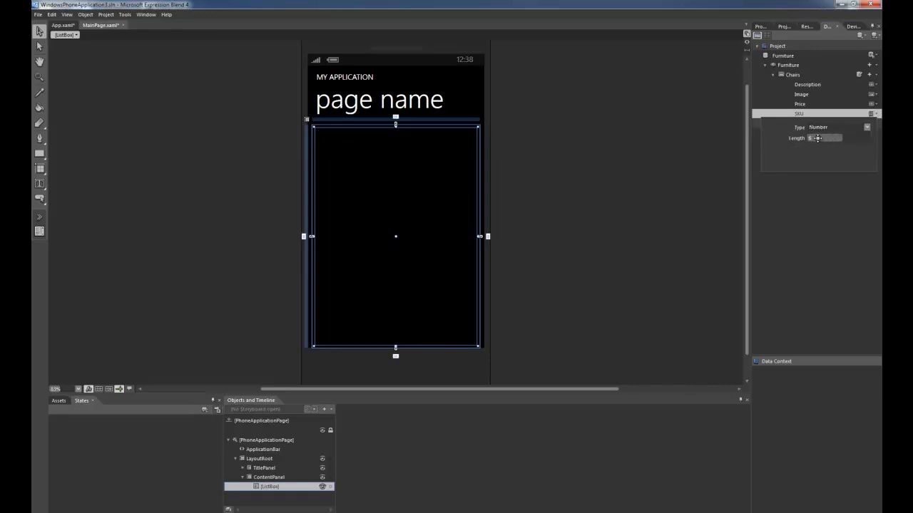
click(844, 184)
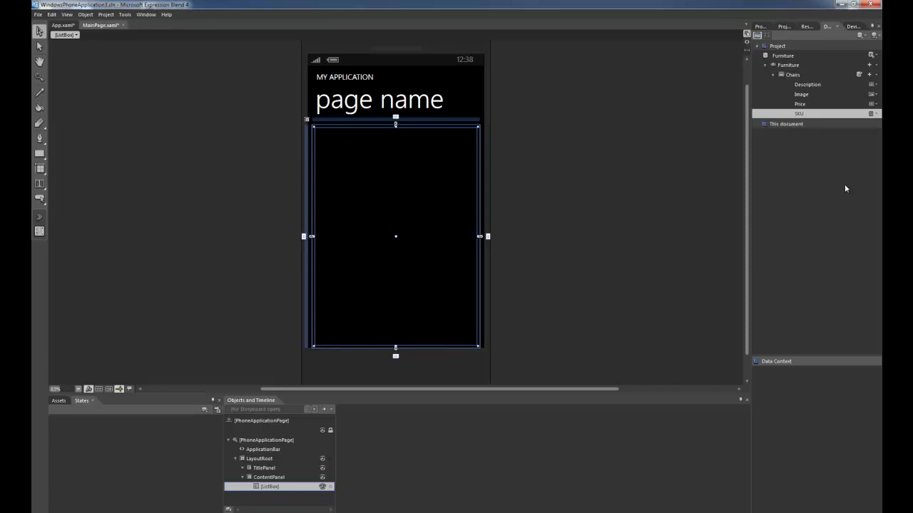
Step: Edit the Chairs collection's sample values, setting the number of records to 46
click(860, 76)
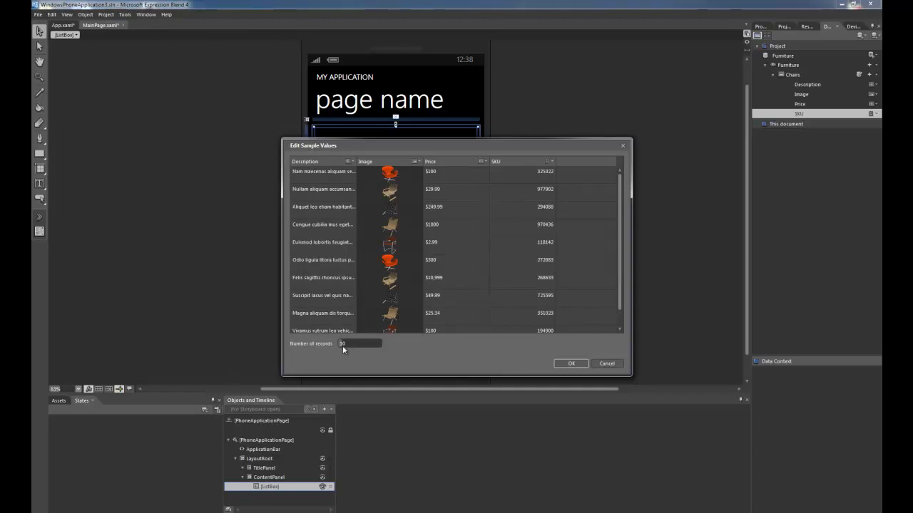
drag(342, 345, 344, 346)
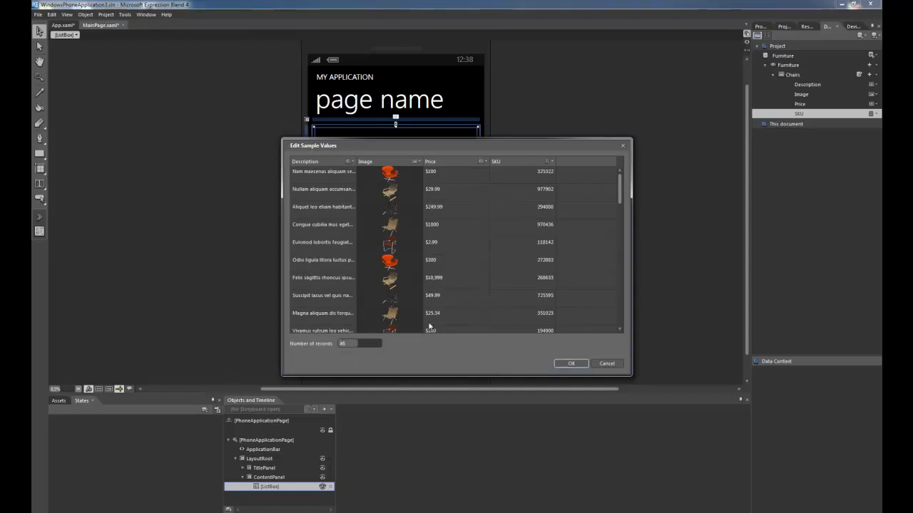
mouse_move(620, 199)
mouse_down()
mouse_move(621, 317)
mouse_move(628, 194)
mouse_up()
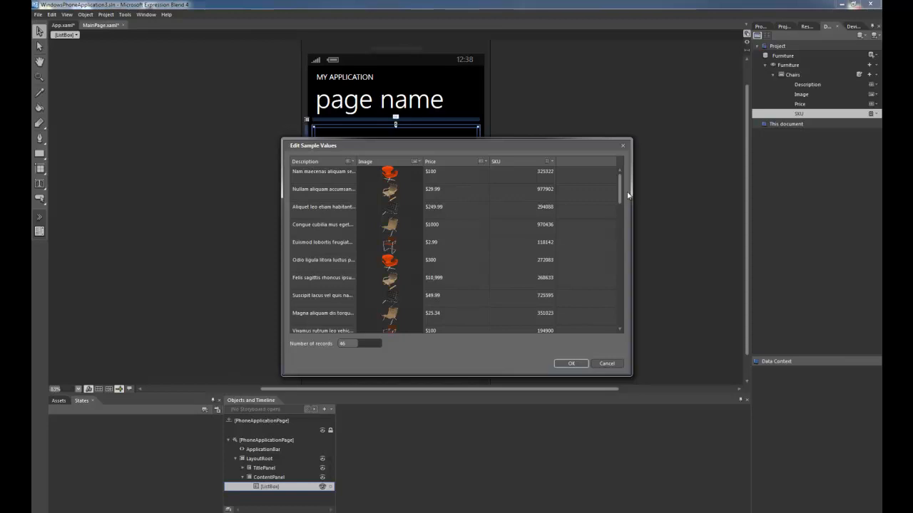
click(574, 364)
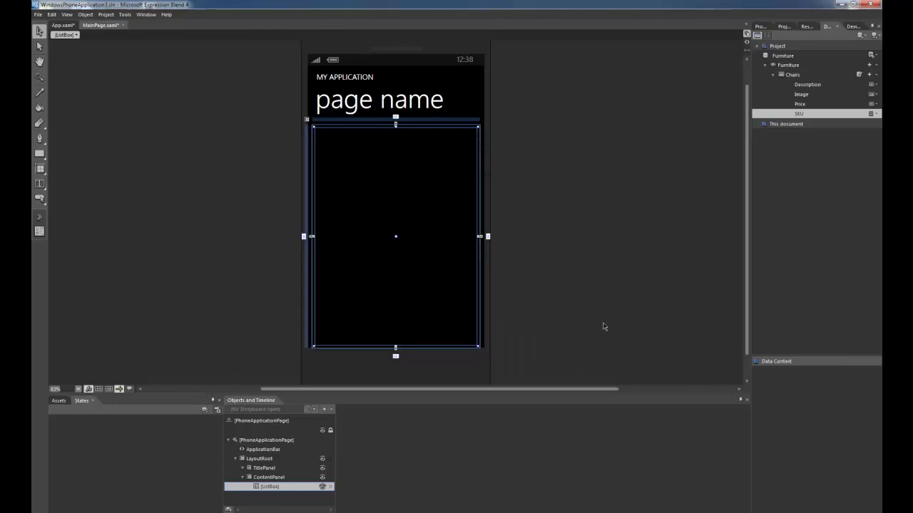
Step: Set the Image property's location to the icons folder inside Dropbox > 31 Days of Mango
click(877, 95)
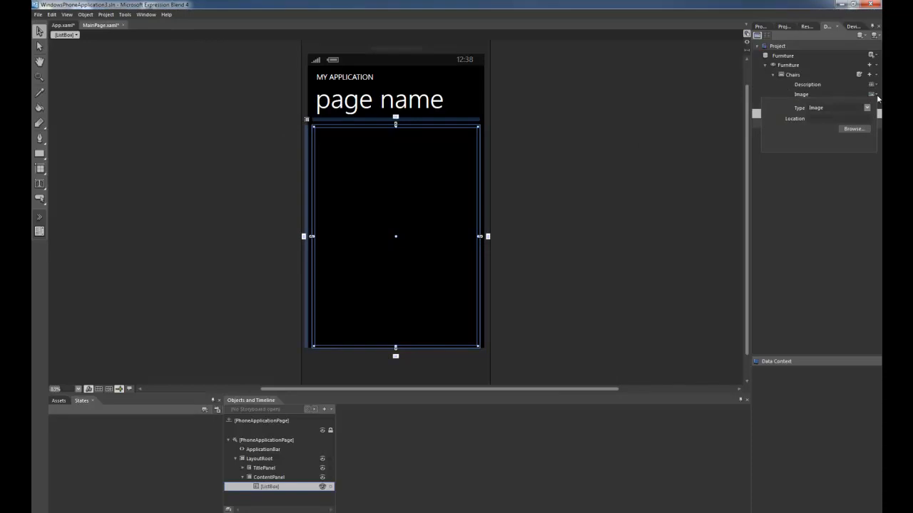
click(854, 130)
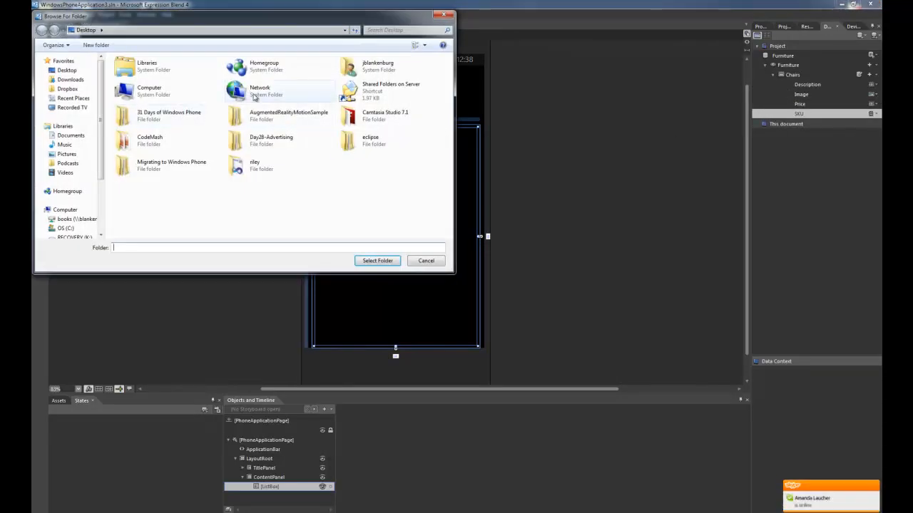
double_click(367, 66)
click(265, 72)
double_click(265, 72)
double_click(157, 71)
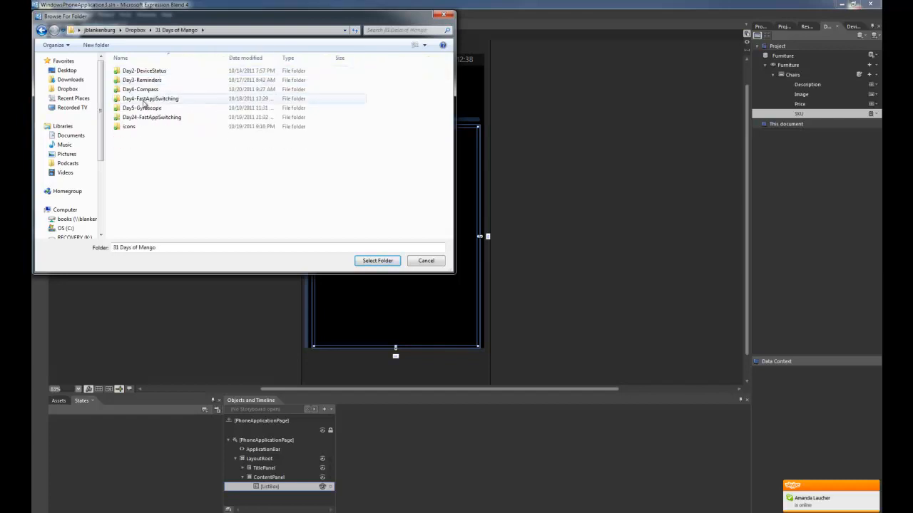
double_click(130, 127)
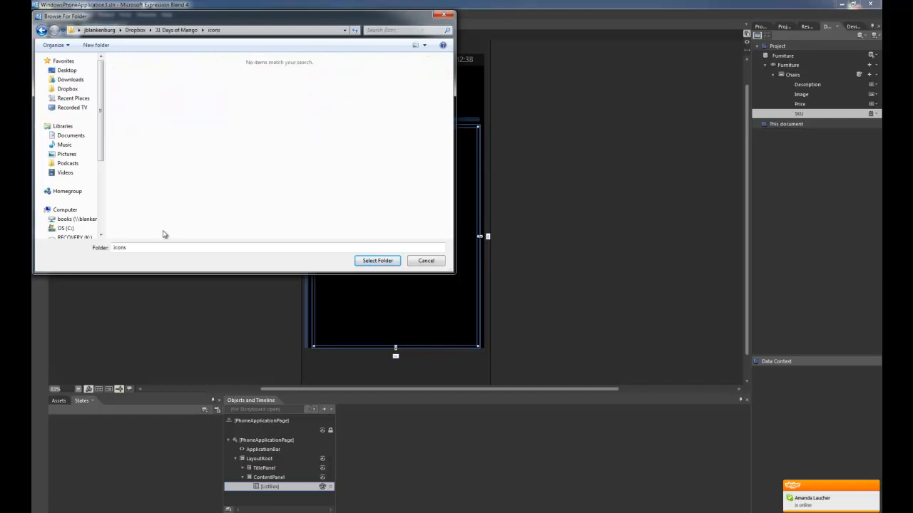
click(377, 261)
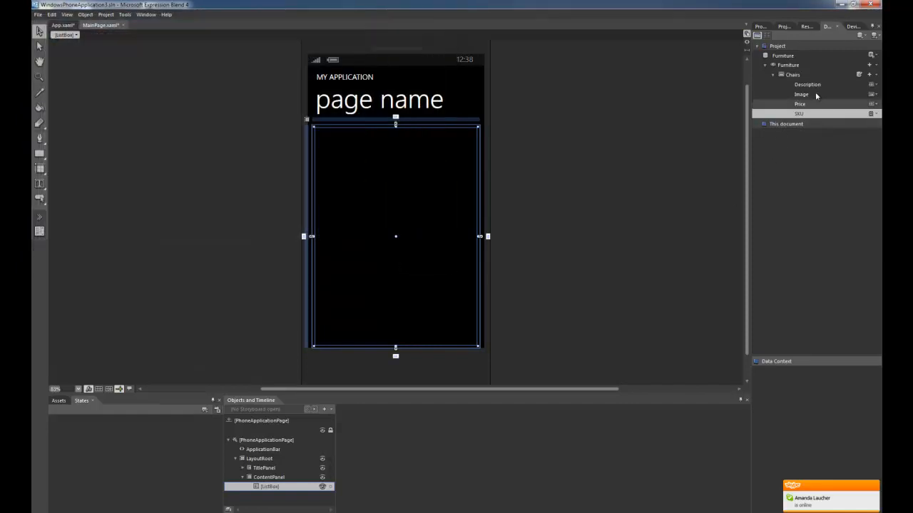
Step: Review the Chairs collection's sample values to check the images supplied for the records
click(858, 74)
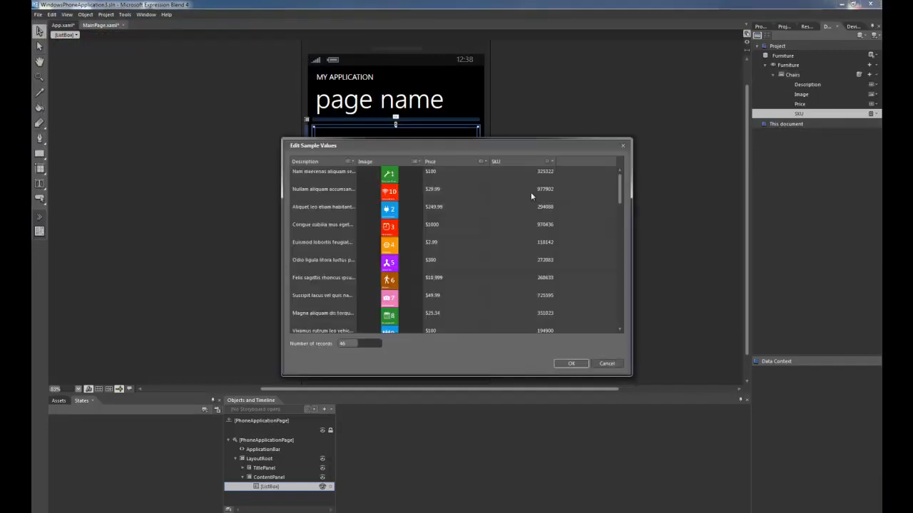
mouse_move(620, 187)
mouse_down()
mouse_move(628, 289)
mouse_move(628, 188)
mouse_up()
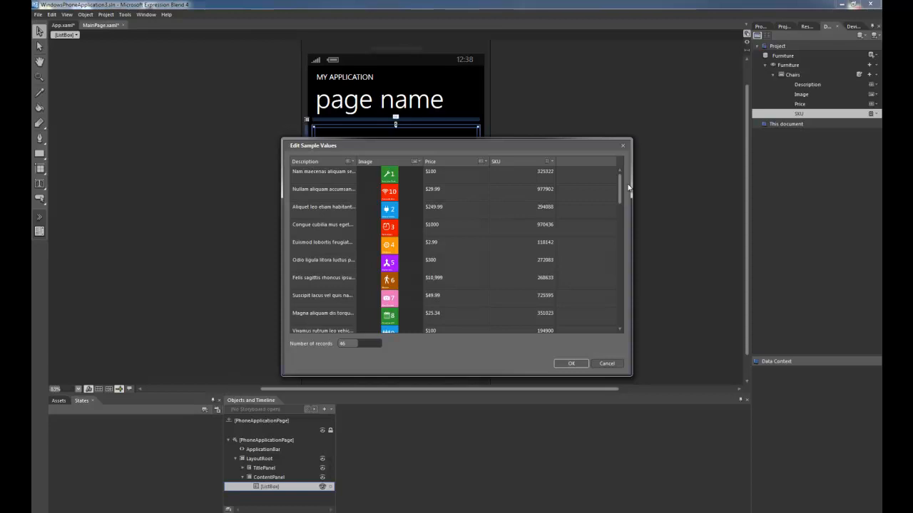
click(574, 364)
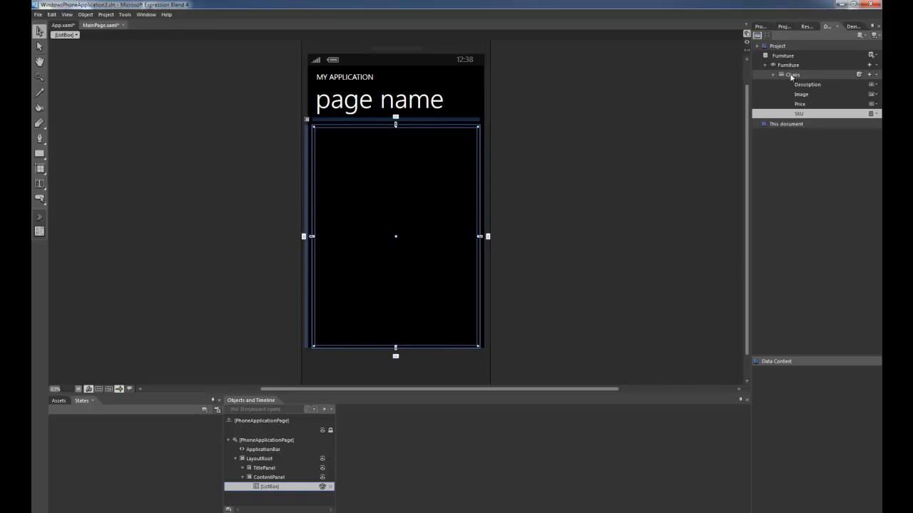
Step: Bind the Chairs collection to the ListBox on the page and open its current ItemTemplate for editing
drag(782, 77, 386, 168)
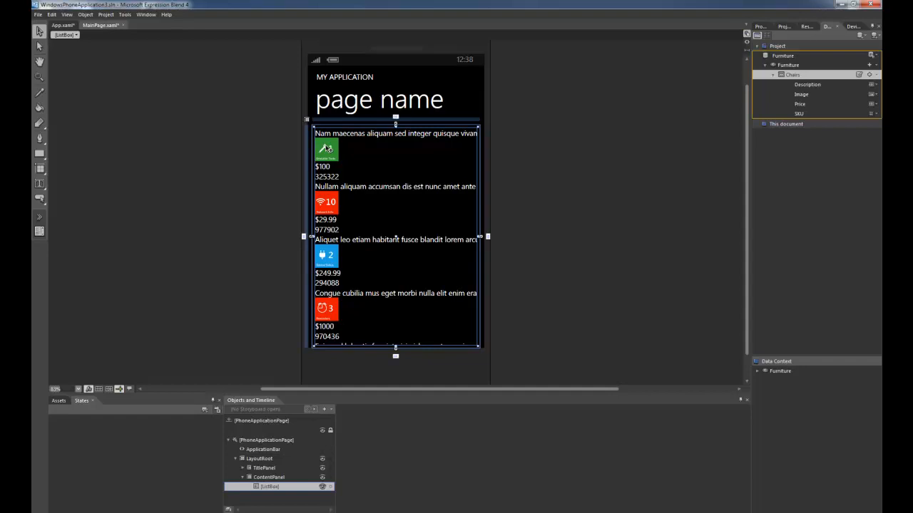
right_click(329, 147)
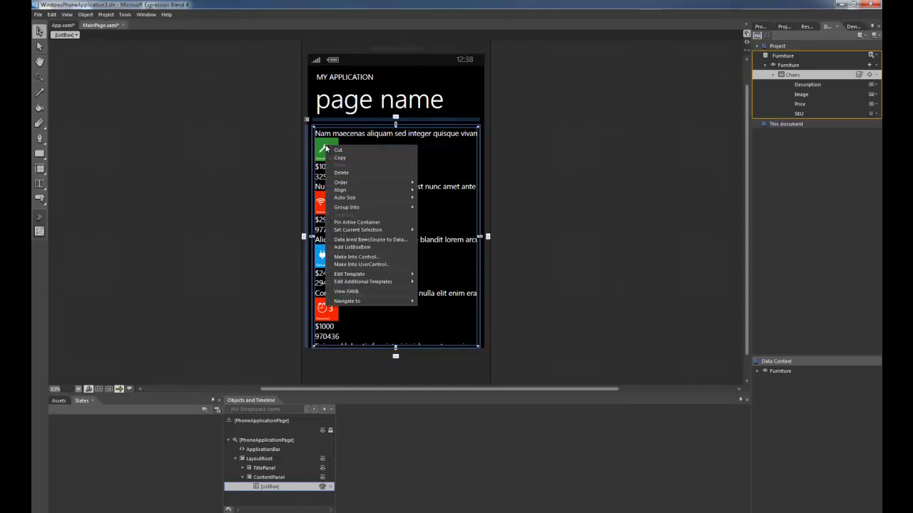
mouse_move(359, 284)
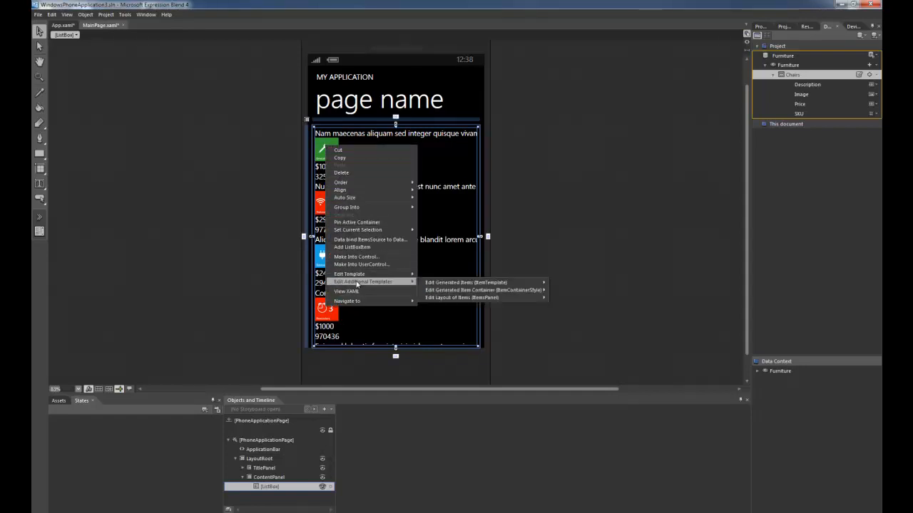
mouse_move(436, 285)
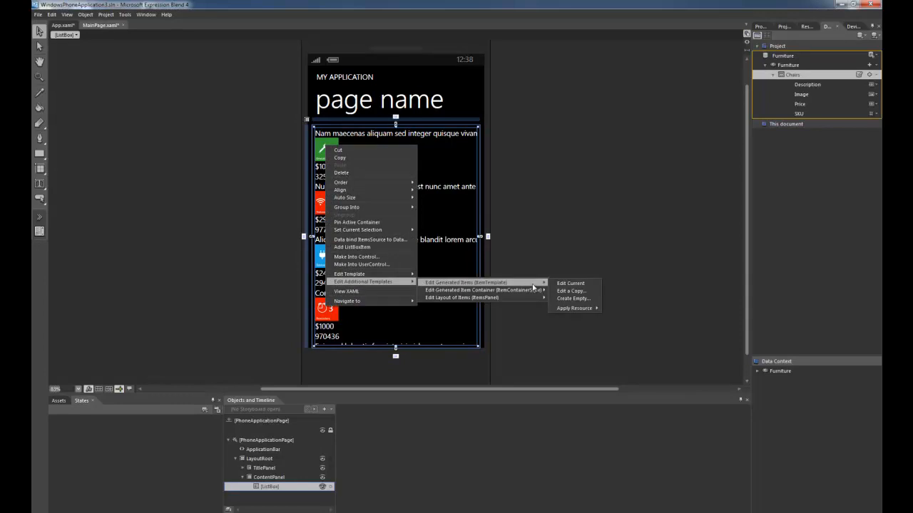
click(568, 284)
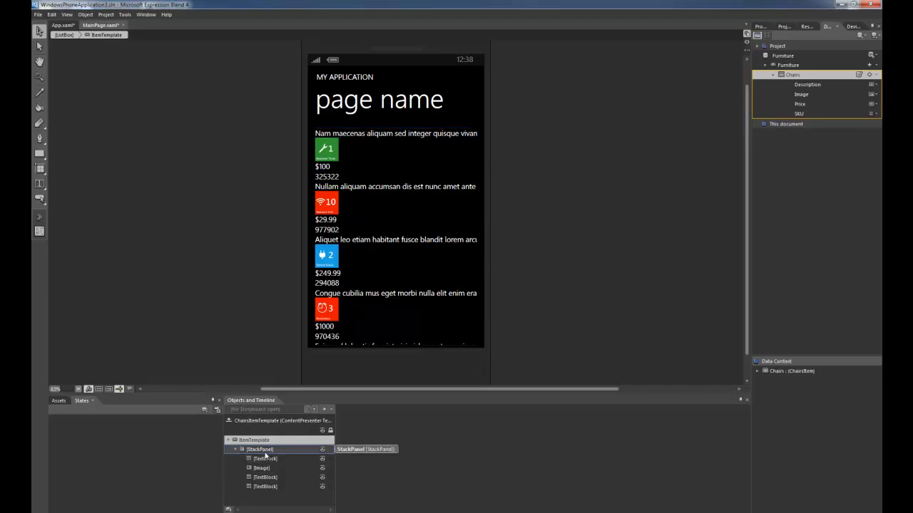
Step: Move the description text below the image in the item template and set the price text's font size to 24 pt
double_click(329, 151)
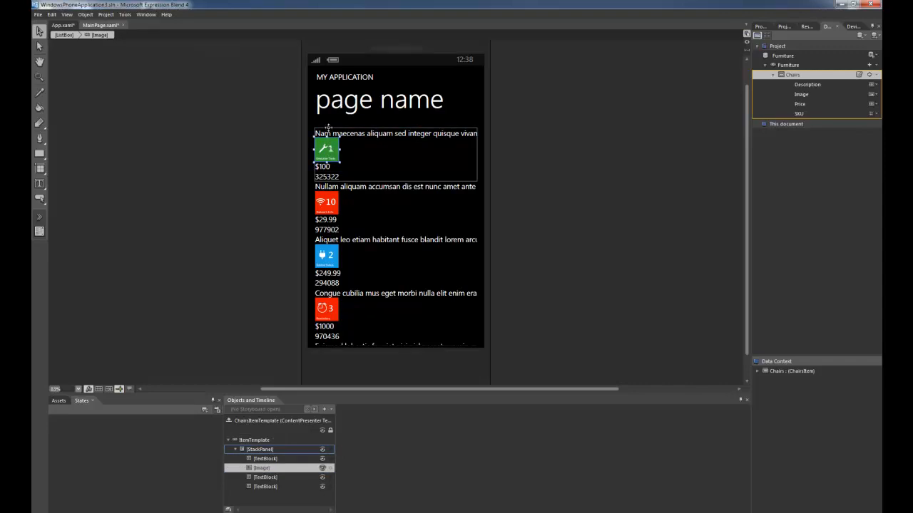
drag(352, 137, 350, 163)
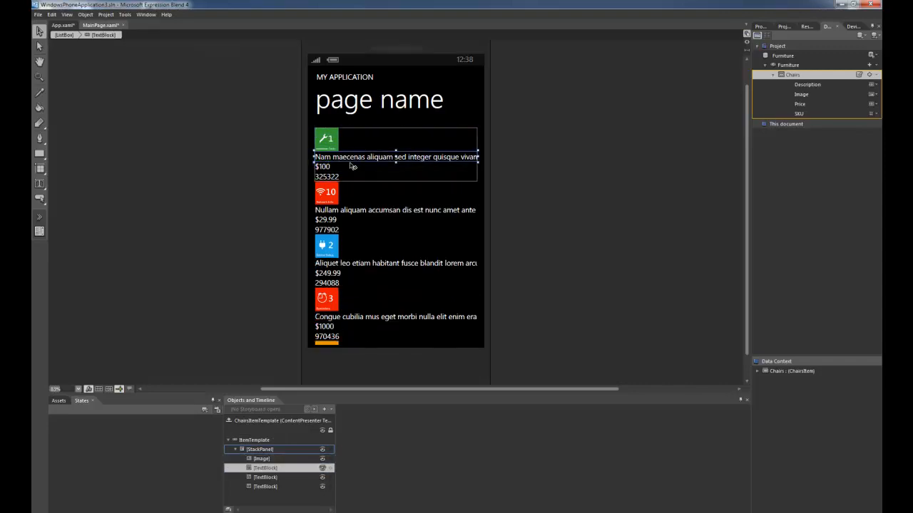
click(330, 169)
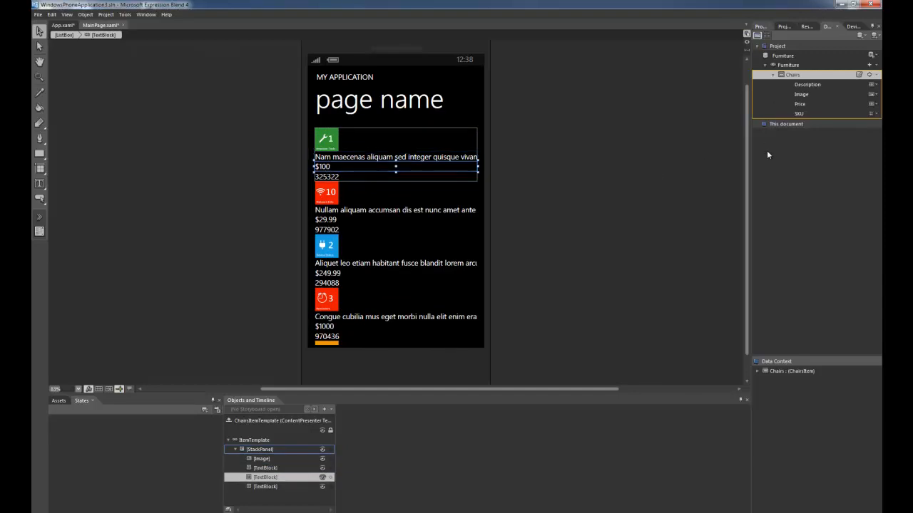
click(761, 27)
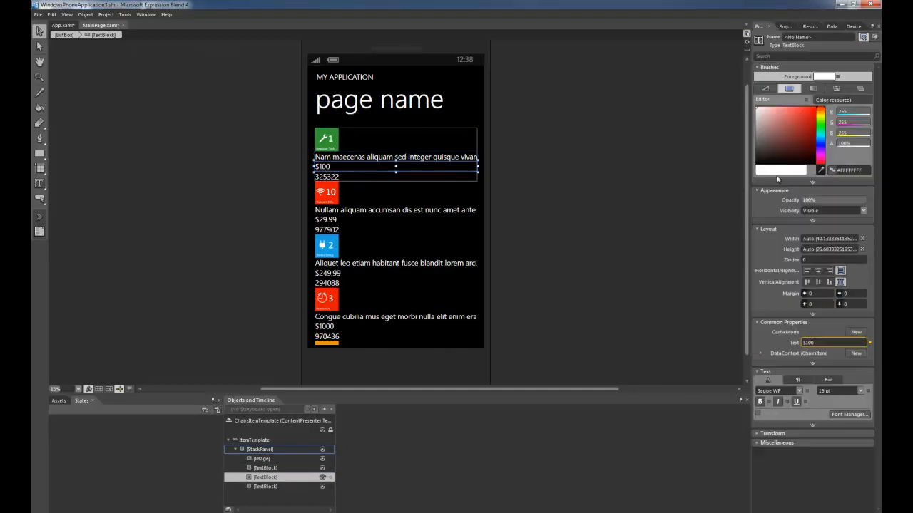
click(861, 391)
click(832, 353)
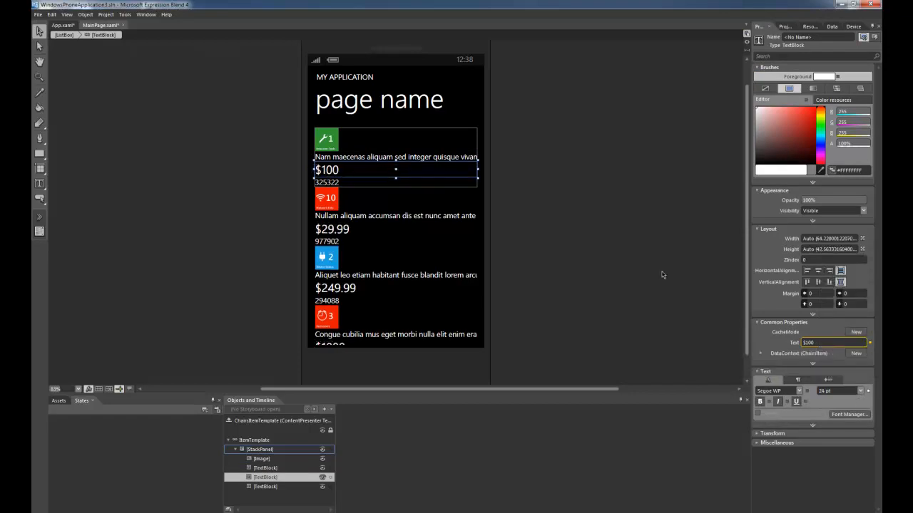
Step: Set the font size of the SKU text in the item template to 8 pt
click(337, 182)
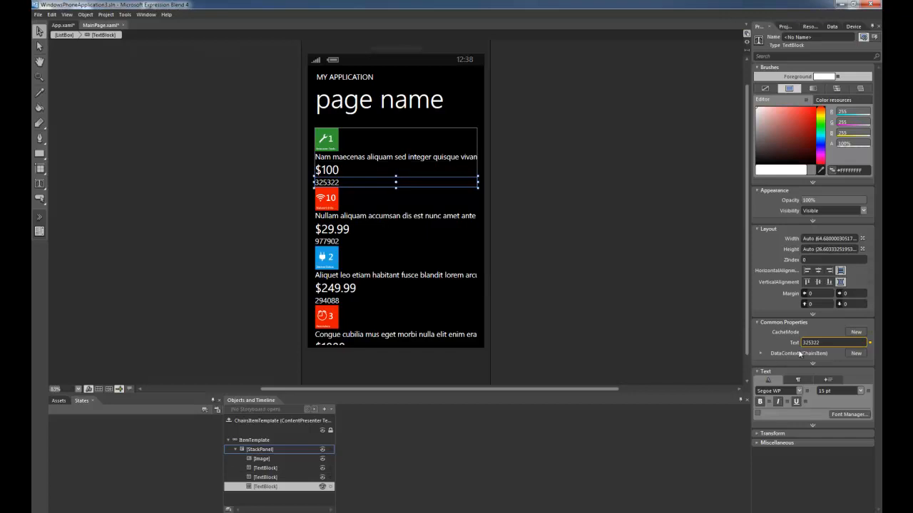
click(861, 391)
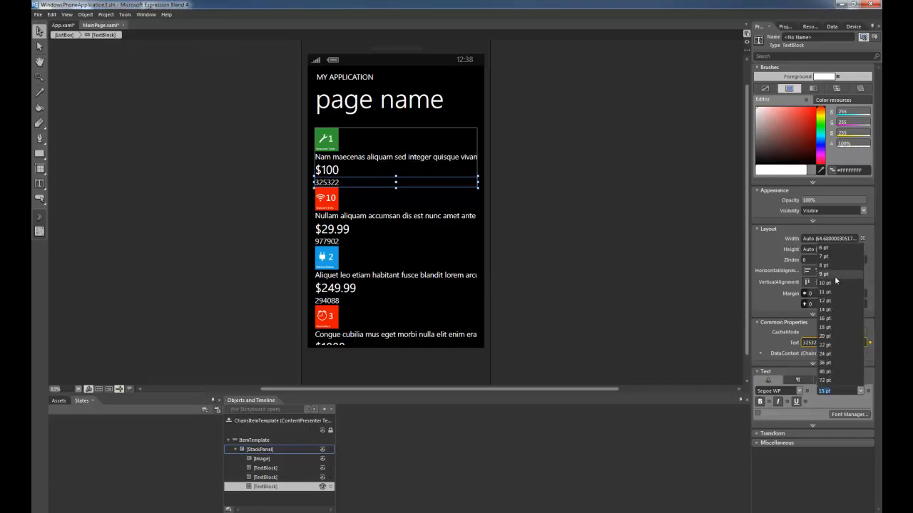
click(829, 265)
Step: Set the price text's foreground to pure red, #FFFF0000
click(344, 174)
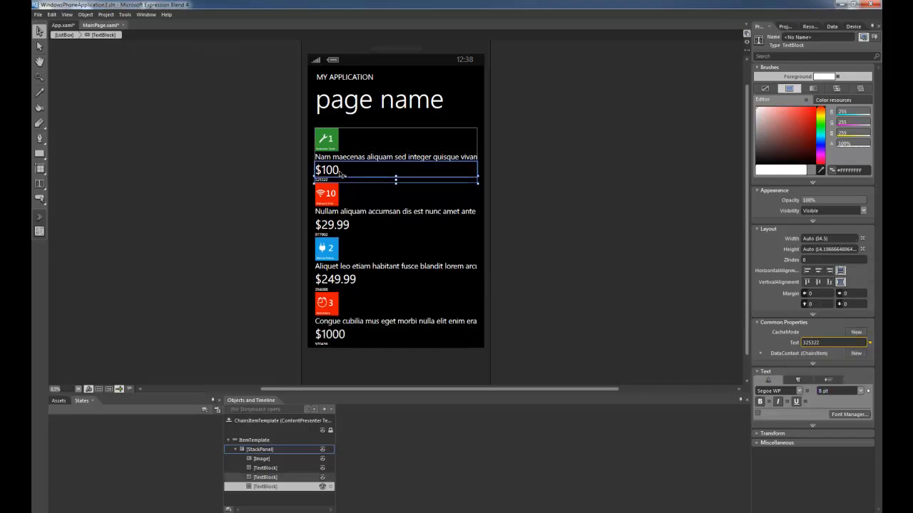
click(793, 122)
drag(793, 123, 812, 110)
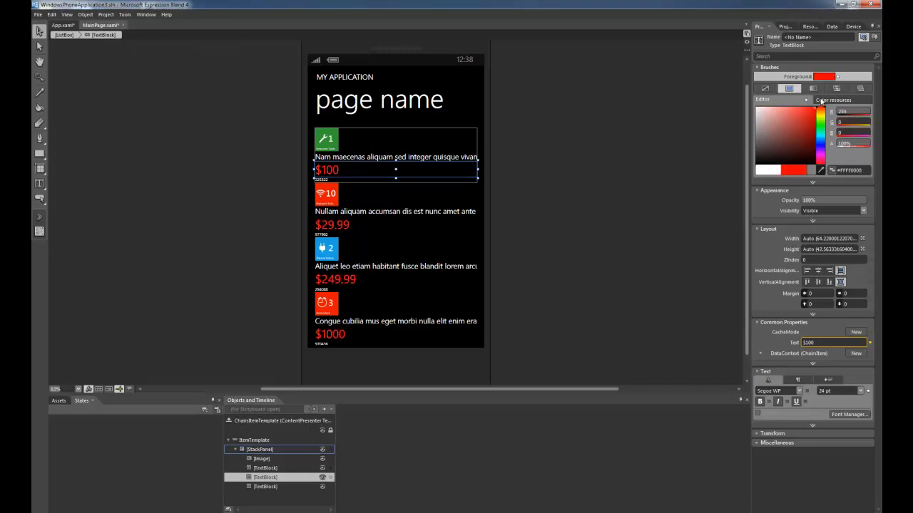
Step: Enlarge the item template's image proportionally to 165 by 165
click(619, 184)
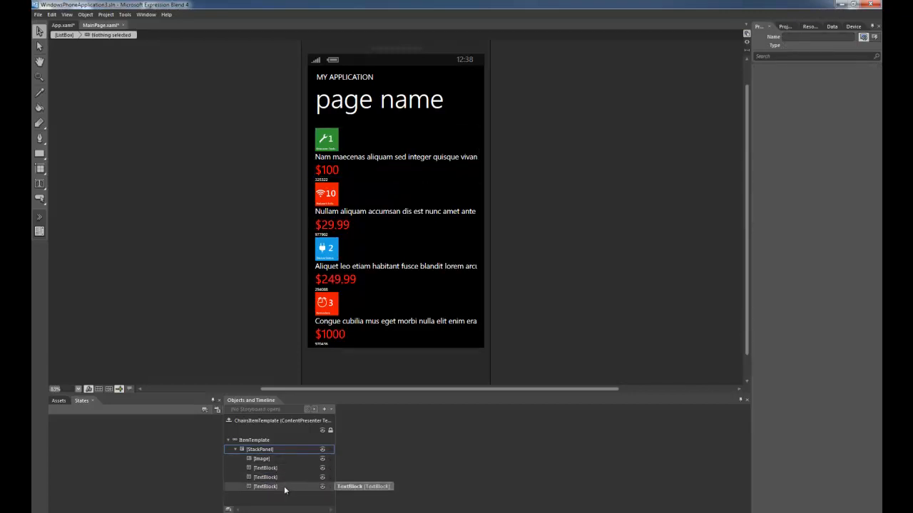
click(338, 148)
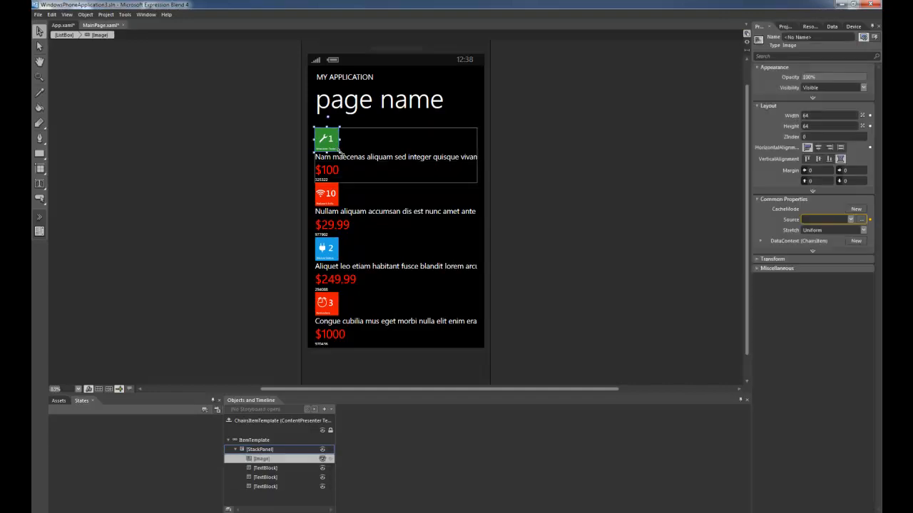
drag(338, 149, 356, 194)
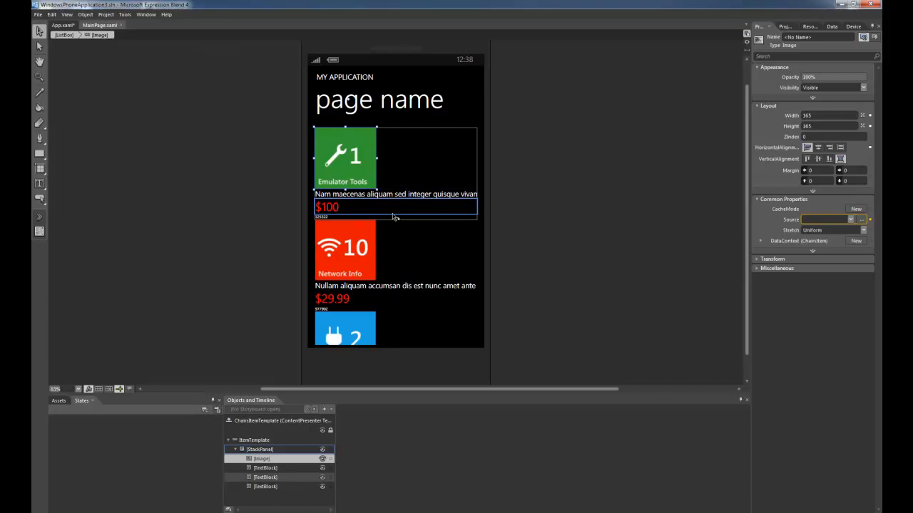
Step: Try to run the application in the Windows Phone Emulator and dismiss the error dialogs
key(F5)
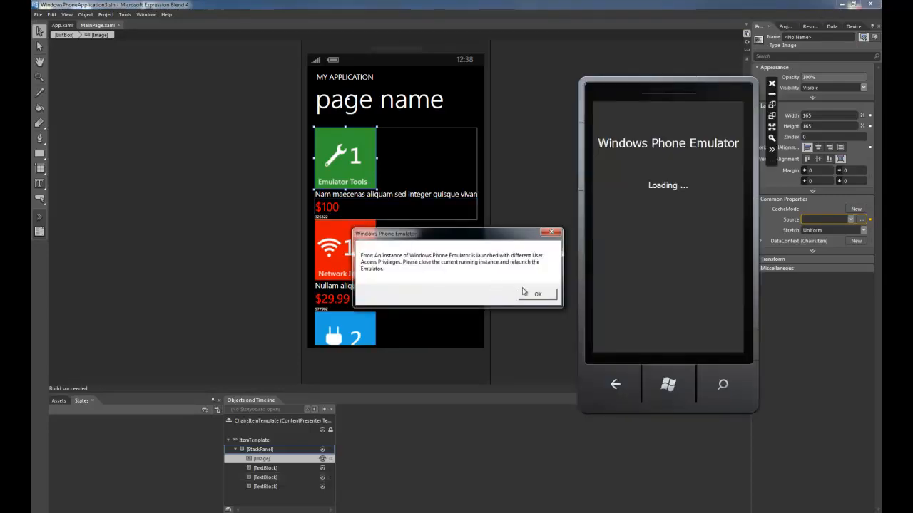
click(529, 292)
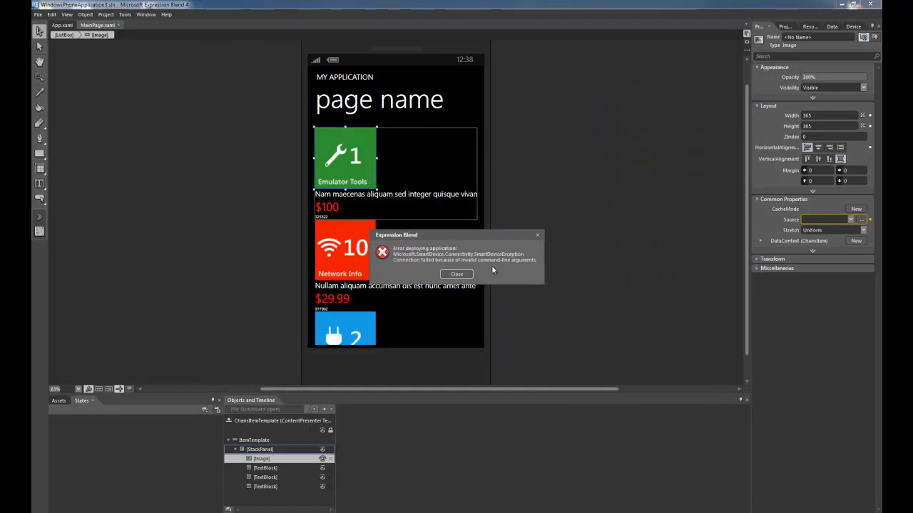
click(456, 273)
Step: Close the open Windows Phone Emulator and run the application again in a fresh emulator window placed beside the page design
right_click(592, 512)
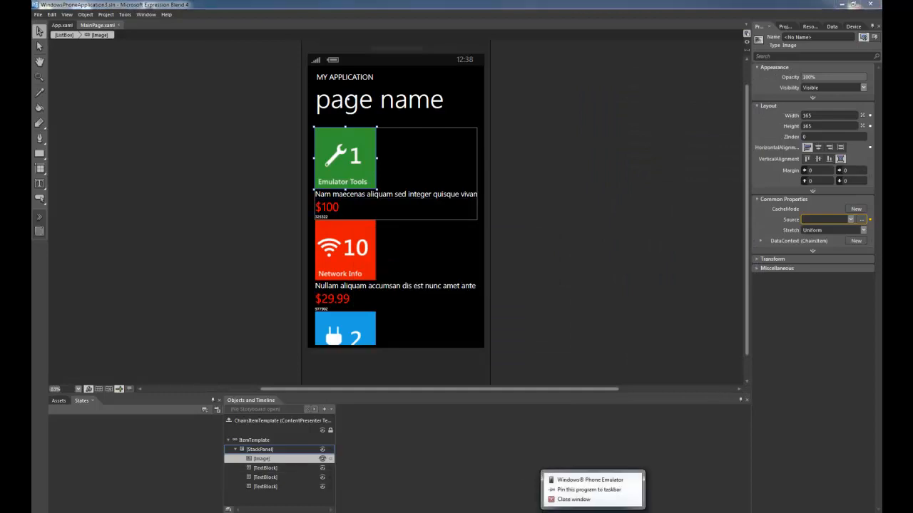
click(601, 499)
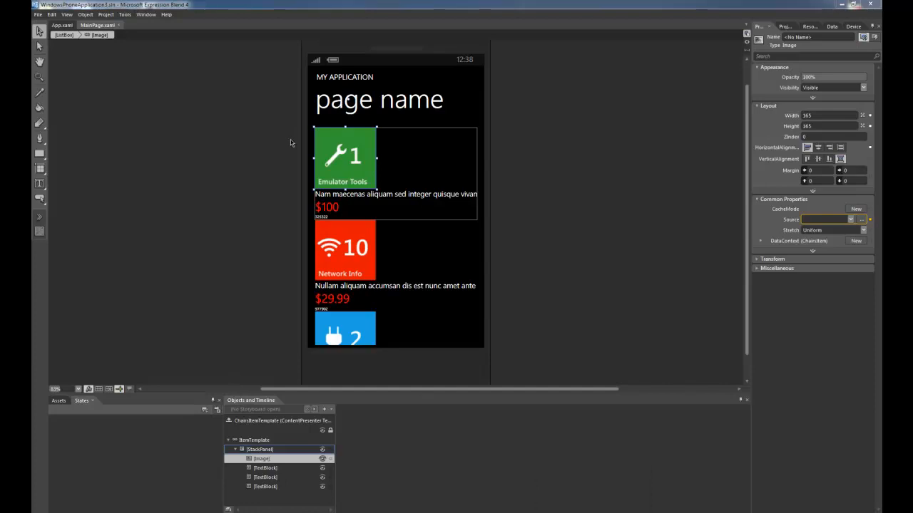
click(249, 166)
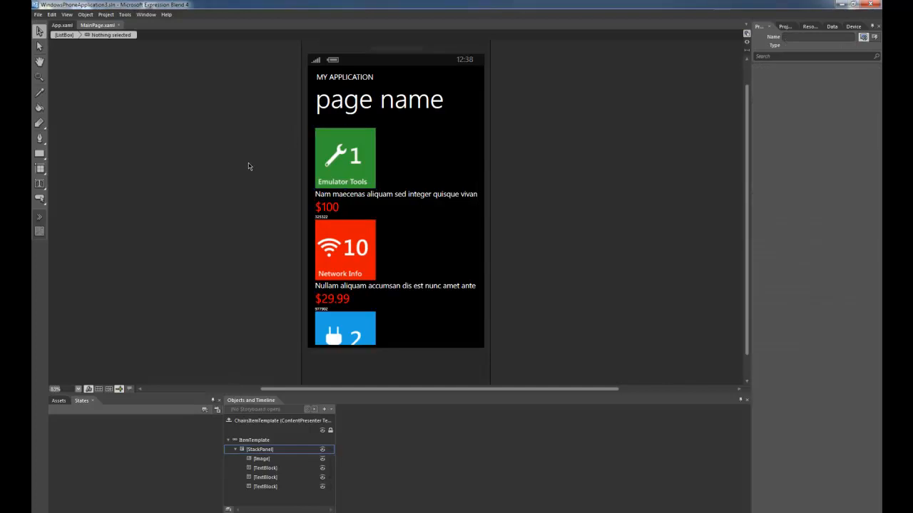
key(F5)
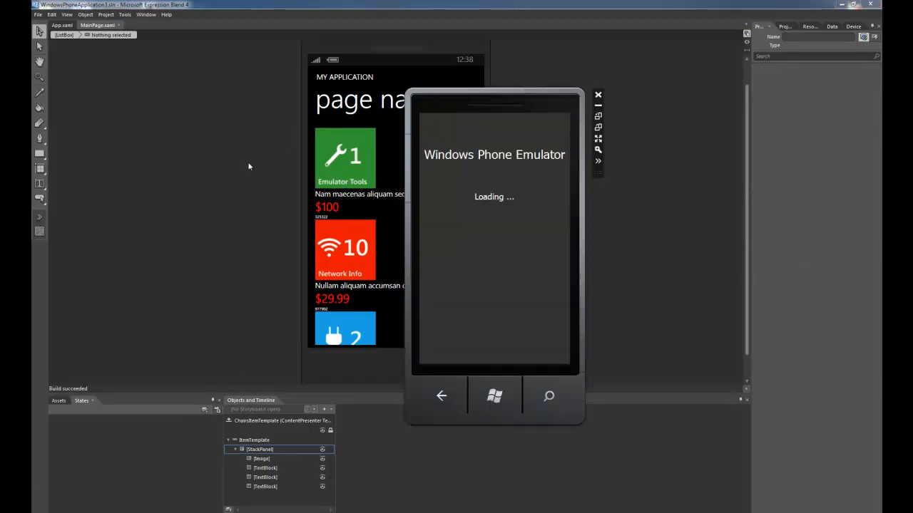
drag(453, 96, 599, 81)
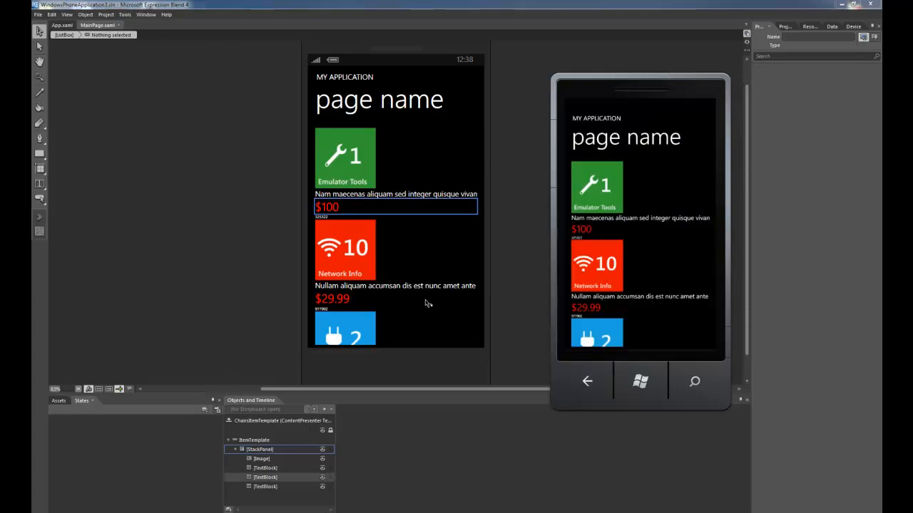
Step: Scroll down through the chairs list in the running application to check its images, descriptions, prices and SKUs
drag(649, 311, 652, 238)
drag(652, 316, 644, 235)
drag(655, 274, 654, 228)
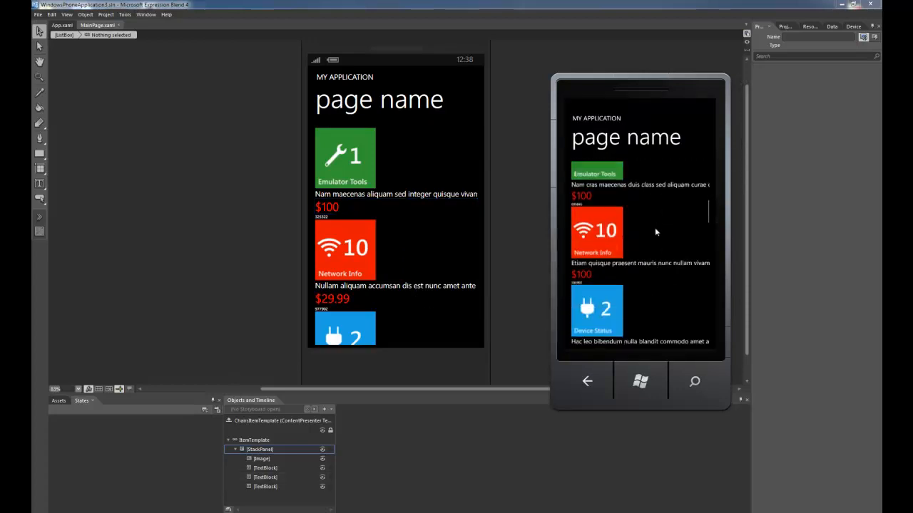
drag(650, 318, 653, 242)
drag(656, 312, 654, 238)
drag(657, 310, 660, 234)
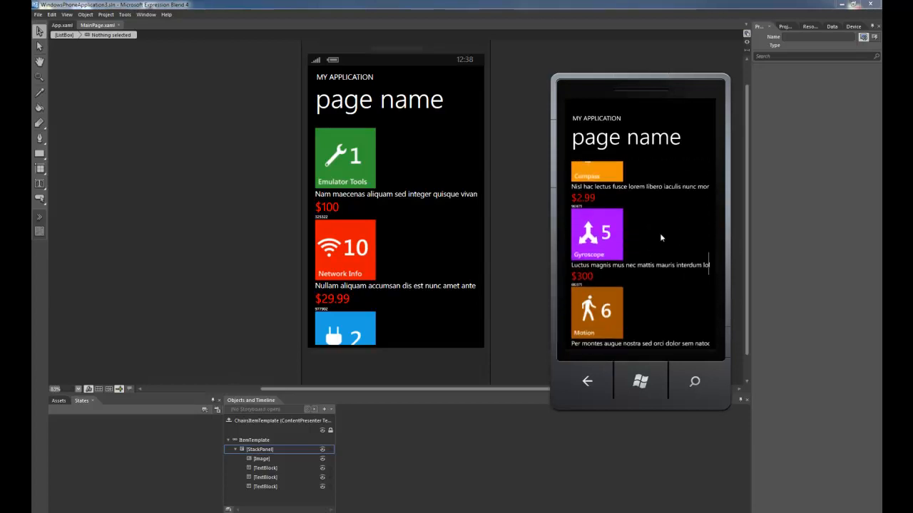